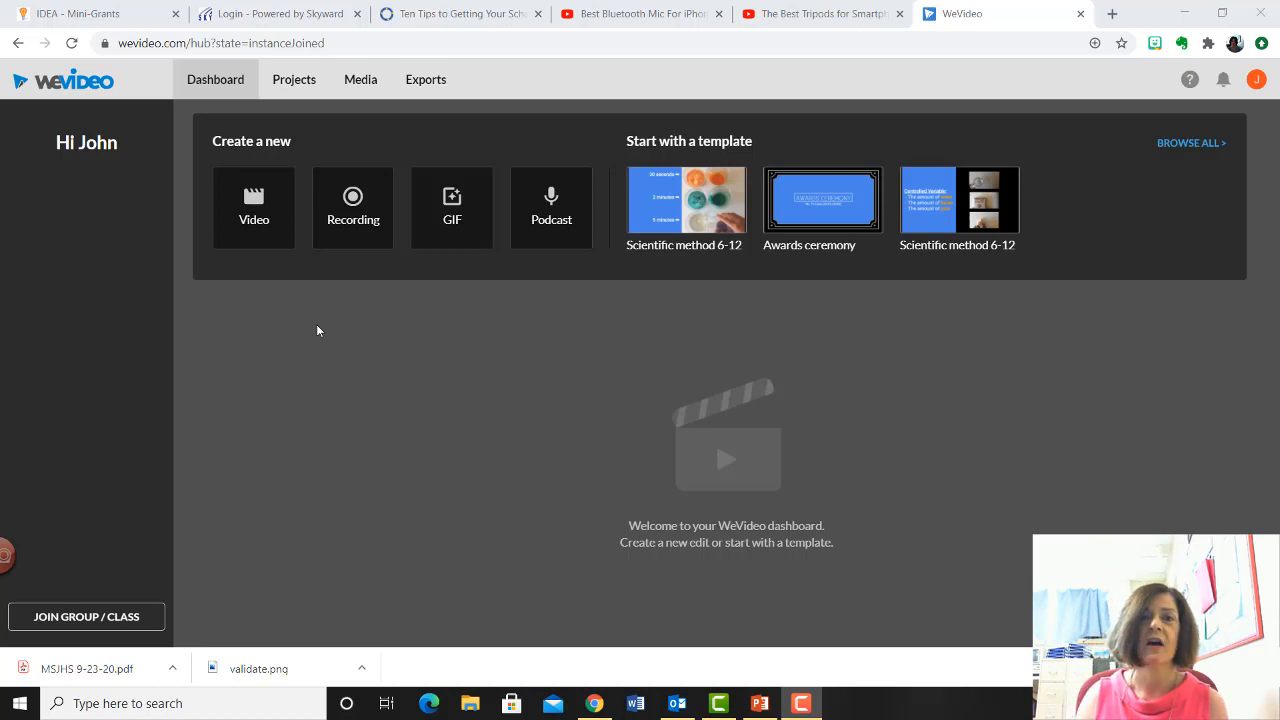
- Create a new video project
{"action": "left_click", "coordinate": [254, 210]}
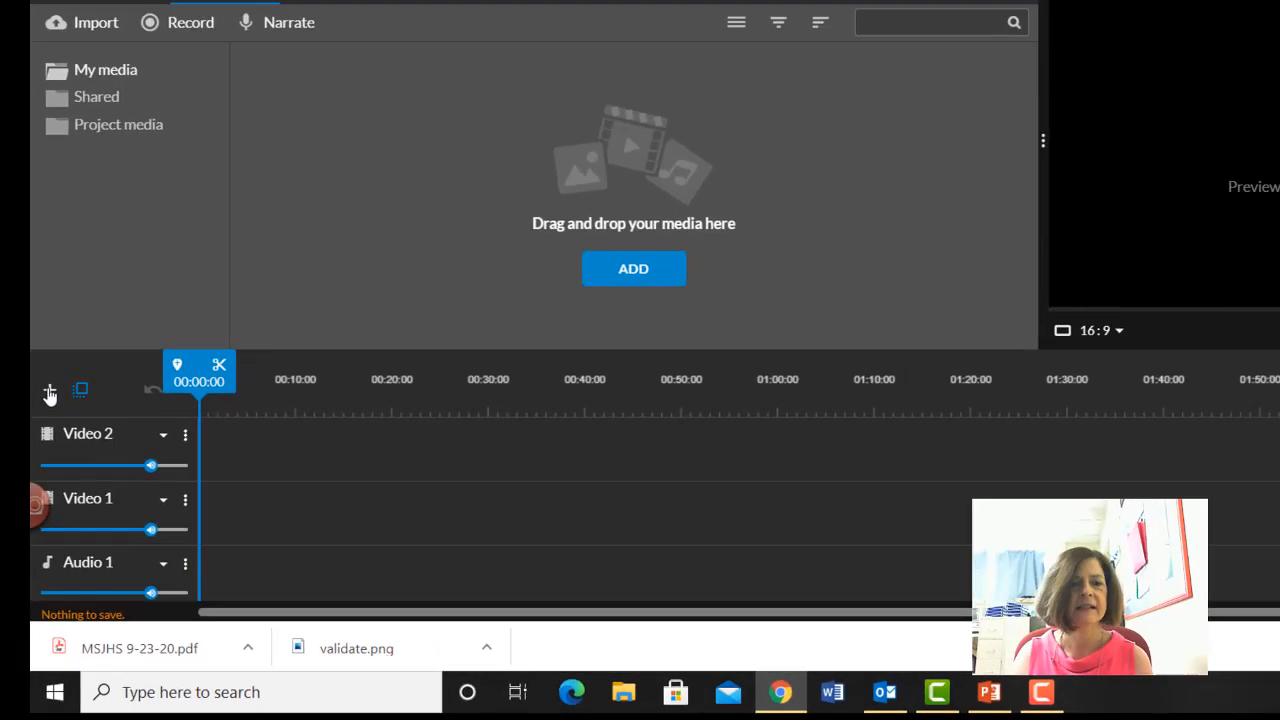
{"action": "left_click", "coordinate": [96, 243]}
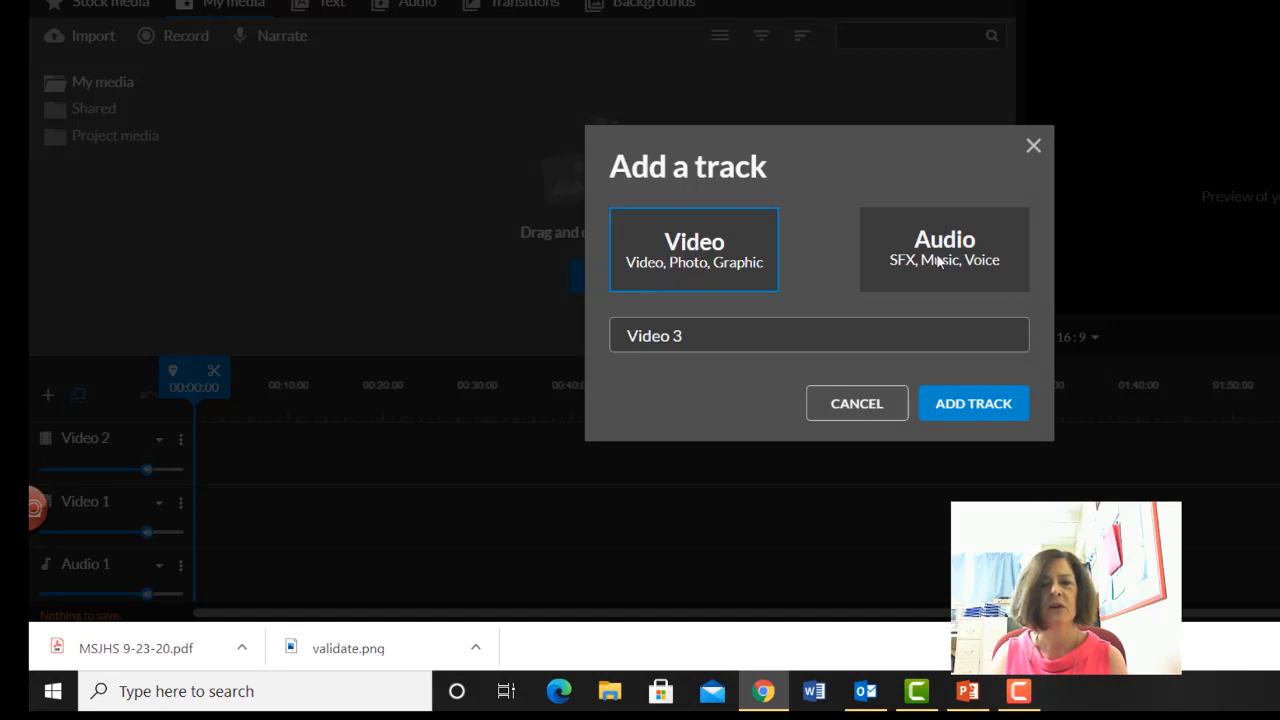
{"action": "left_click", "coordinate": [838, 408]}
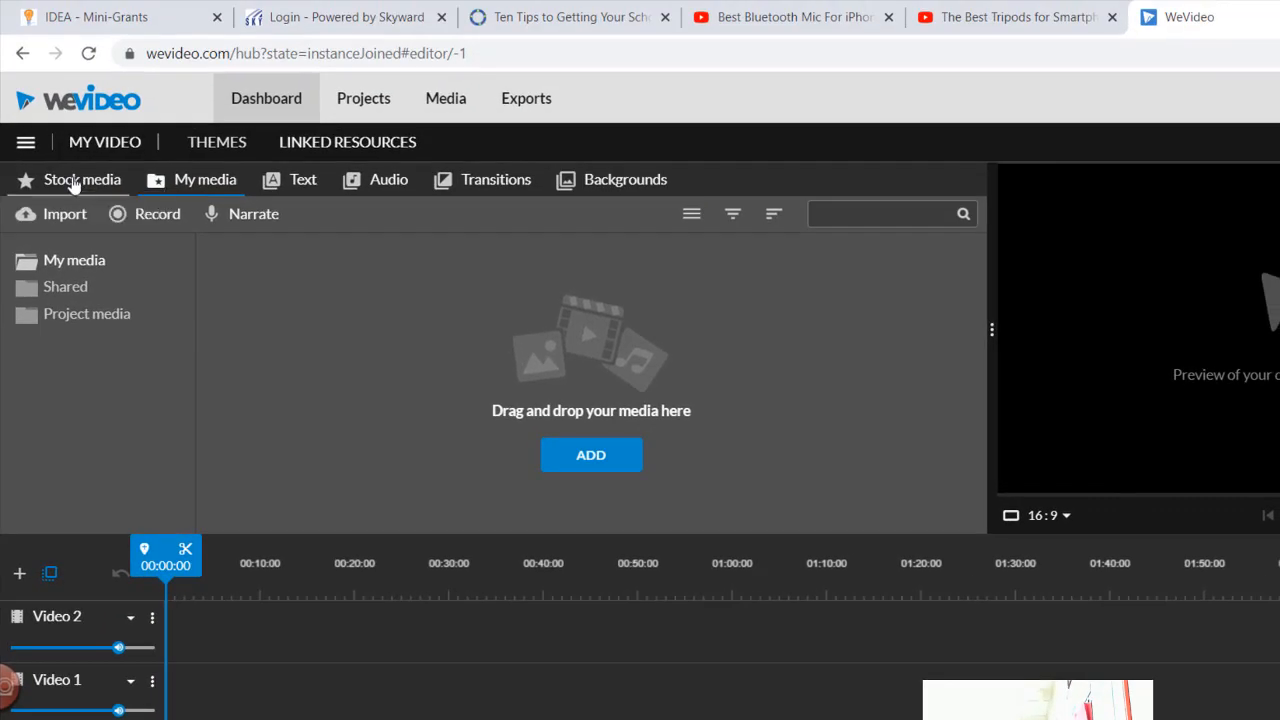
{"action": "left_click", "coordinate": [72, 186]}
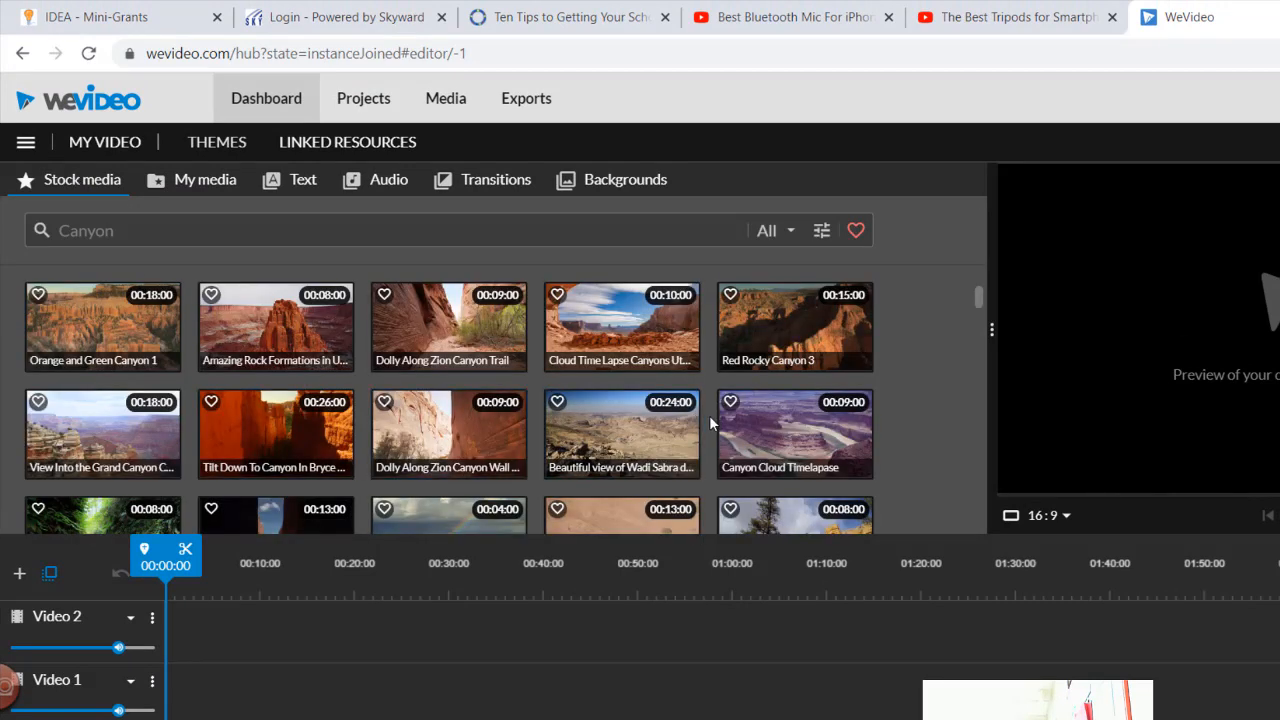
{"action": "left_click", "coordinate": [790, 235]}
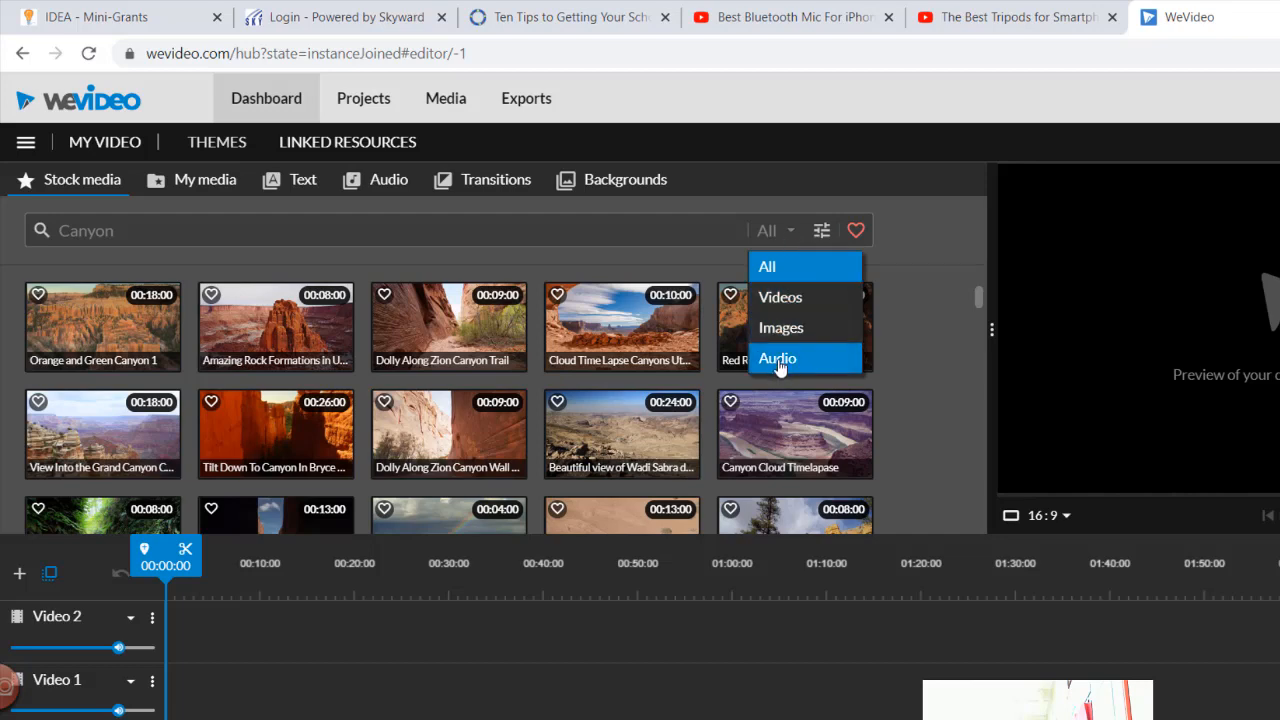
{"action": "left_click", "coordinate": [790, 233]}
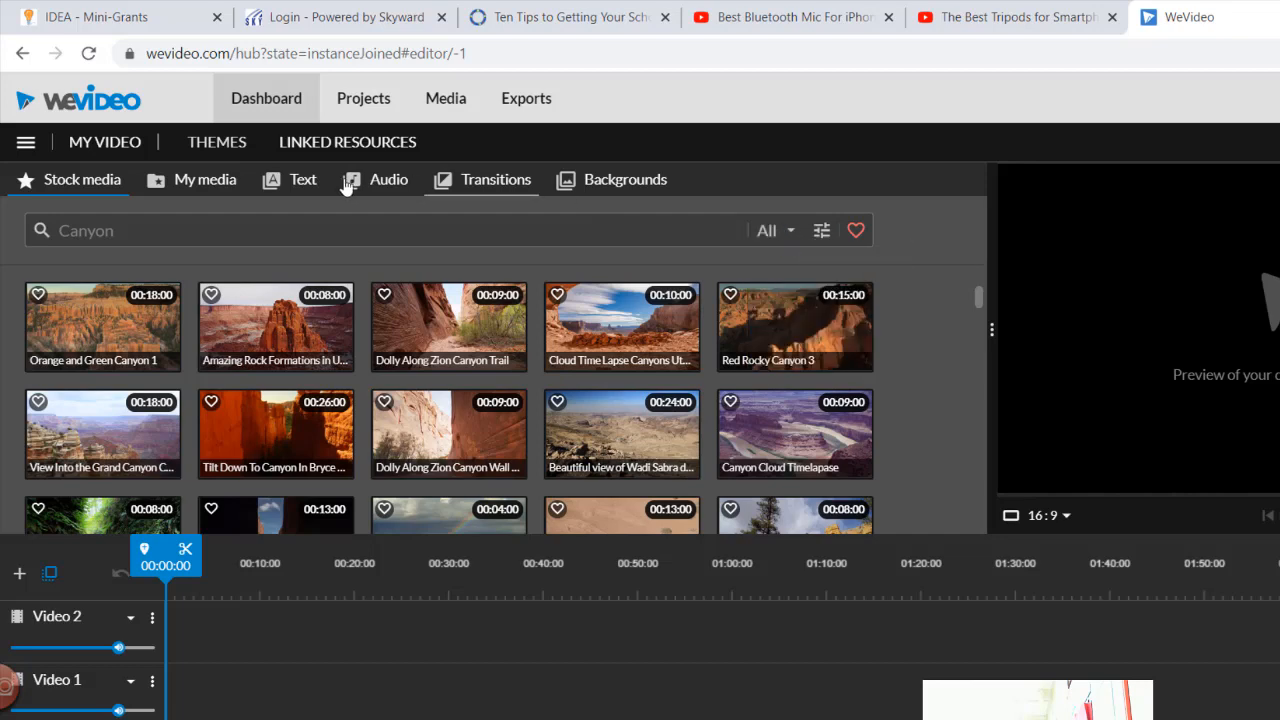
{"action": "left_click", "coordinate": [218, 183]}
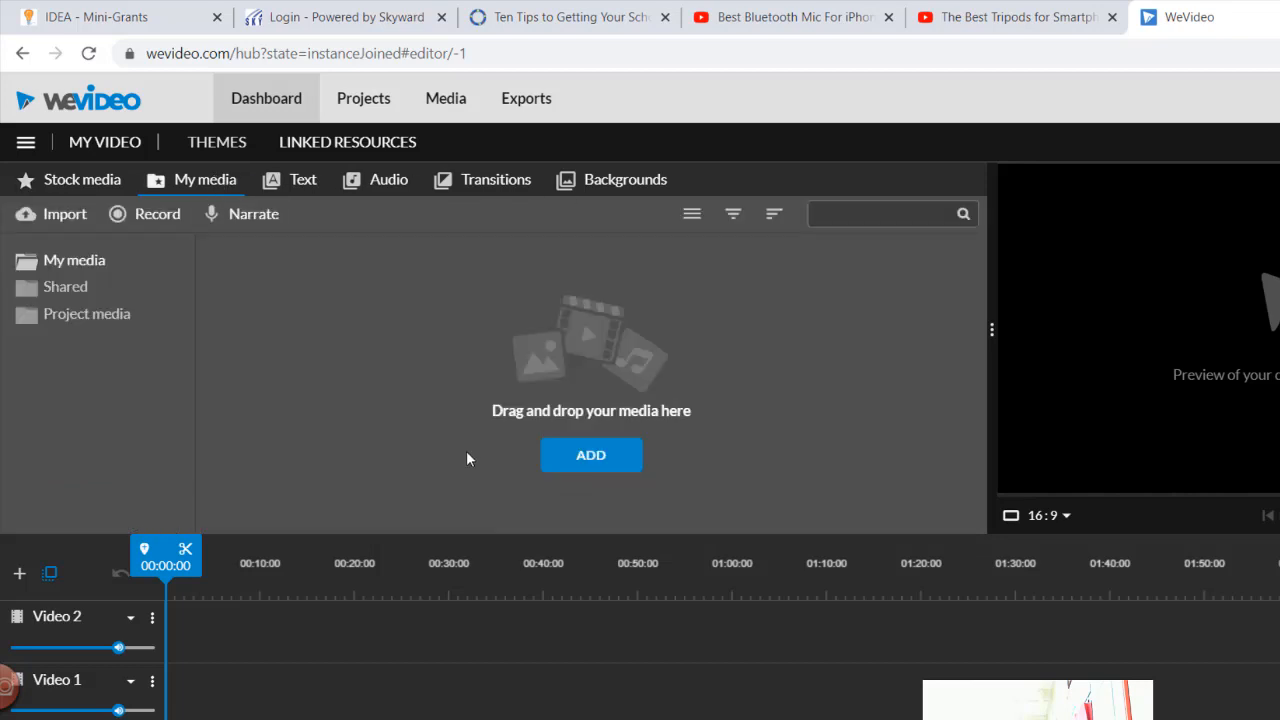
- Browse the Google Drive folders from the media import dialog without importing anything
{"action": "left_click", "coordinate": [599, 455]}
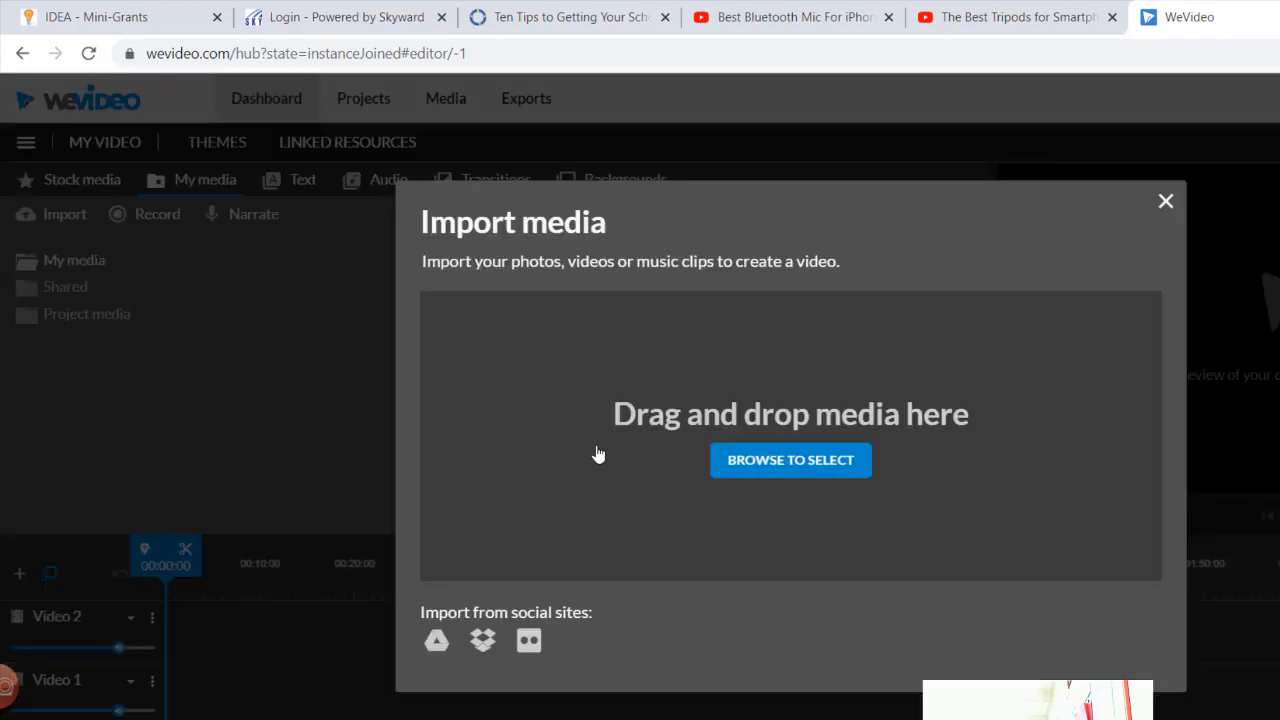
{"action": "left_click", "coordinate": [438, 641]}
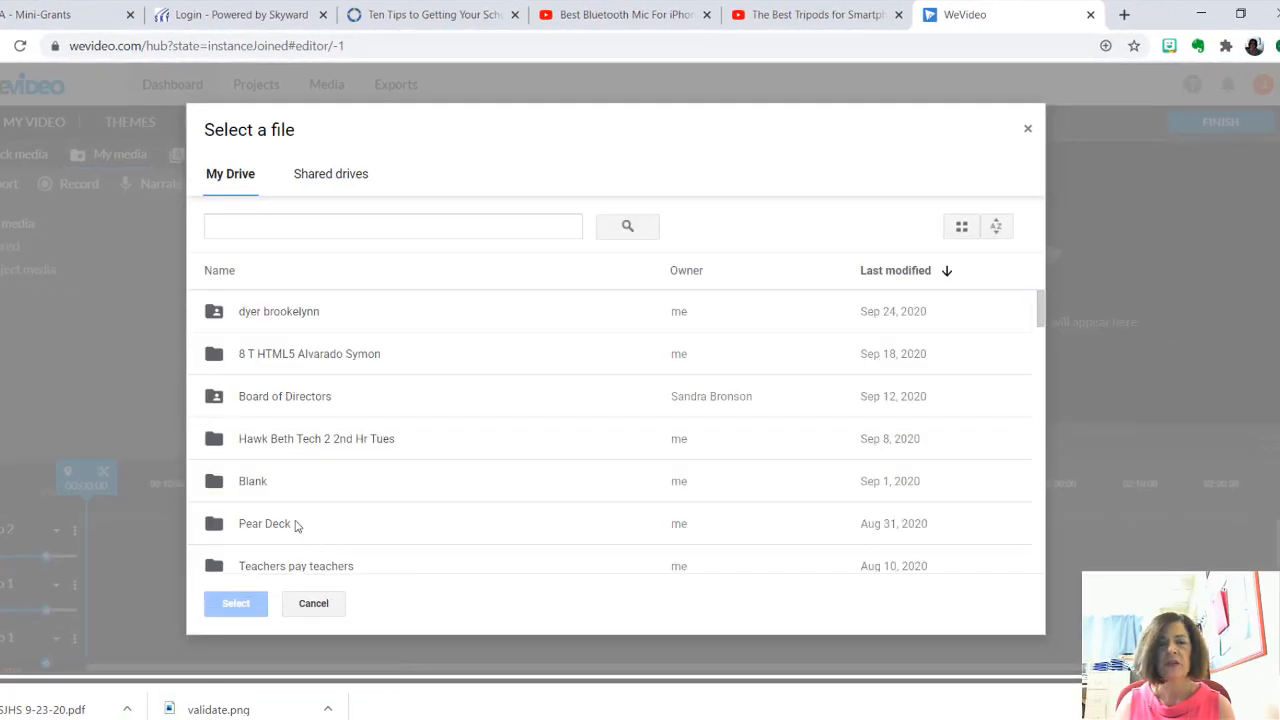
{"action": "scroll", "coordinate": [292, 345], "scroll_direction": "down", "scroll_amount": 5}
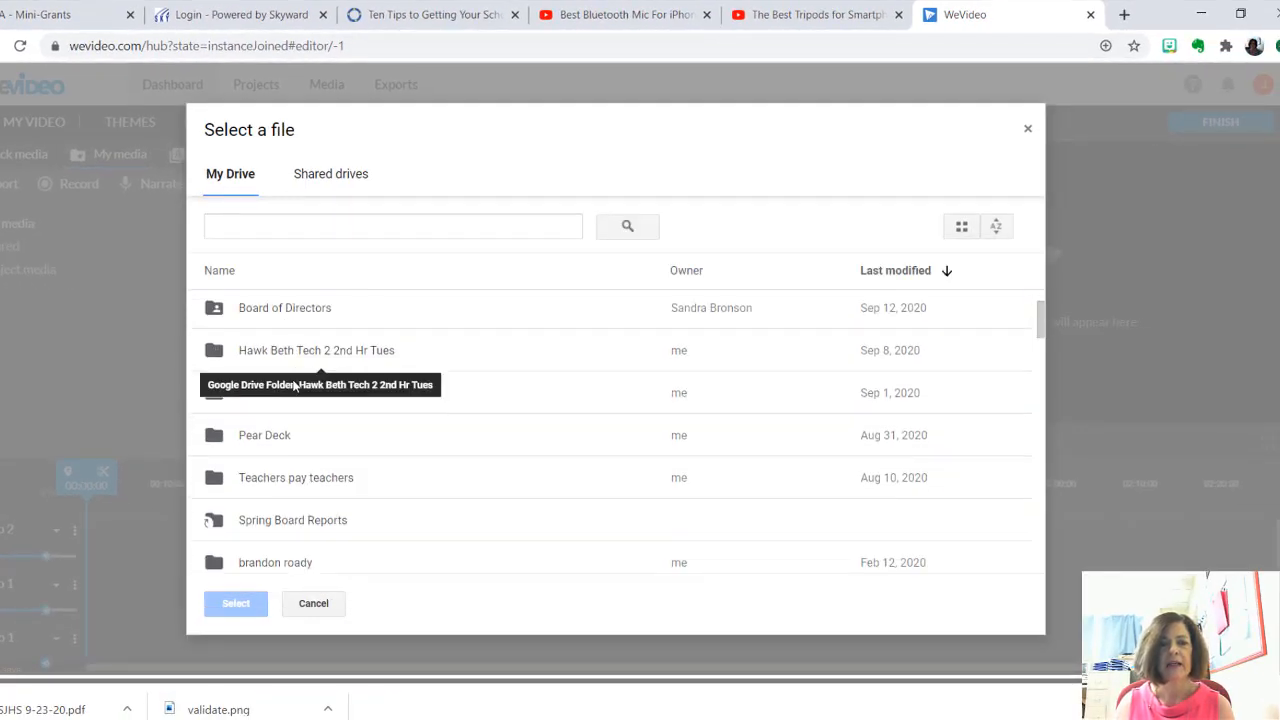
{"action": "scroll", "coordinate": [295, 388], "scroll_direction": "down", "scroll_amount": 2}
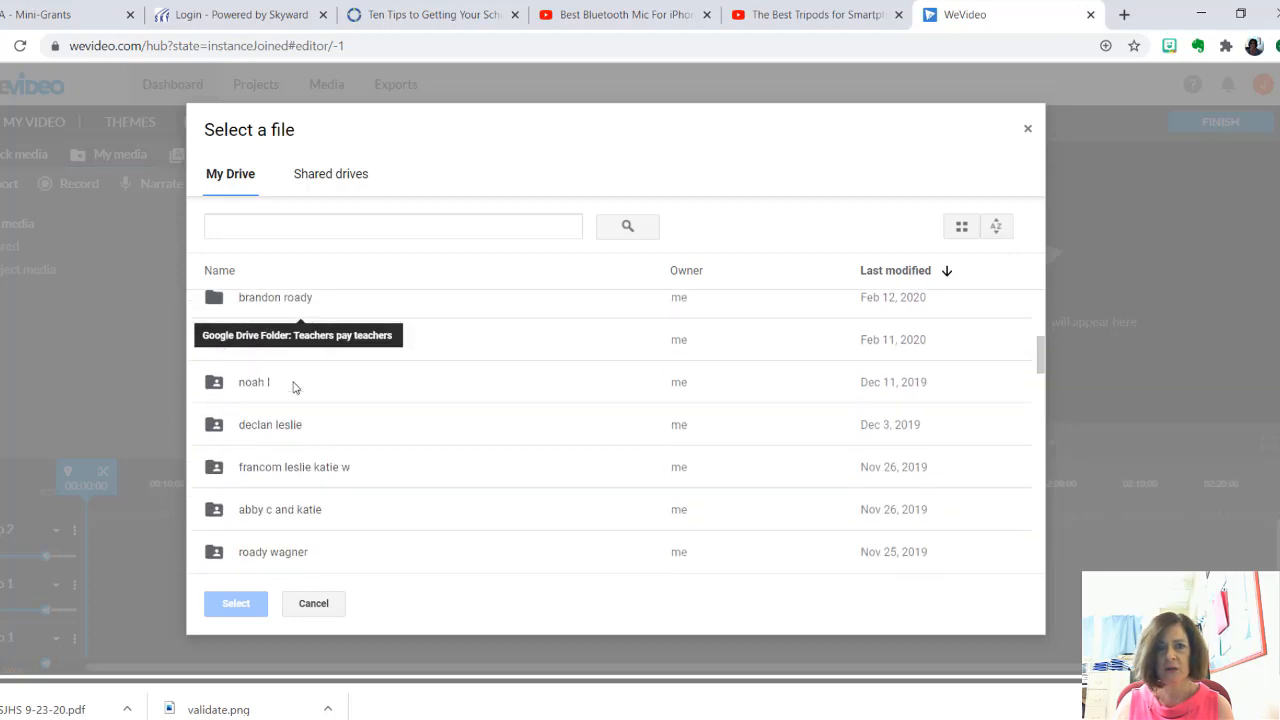
{"action": "scroll", "coordinate": [295, 388], "scroll_direction": "down", "scroll_amount": 3}
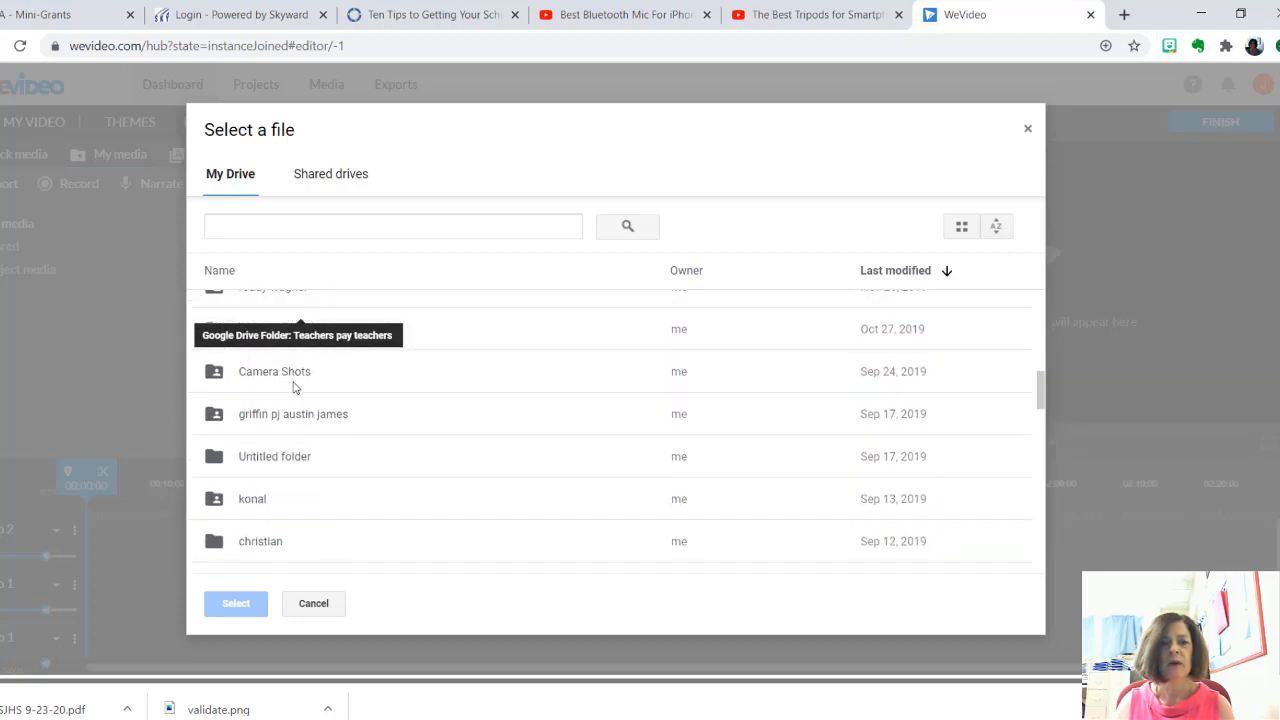
{"action": "scroll", "coordinate": [294, 388], "scroll_direction": "down", "scroll_amount": 4}
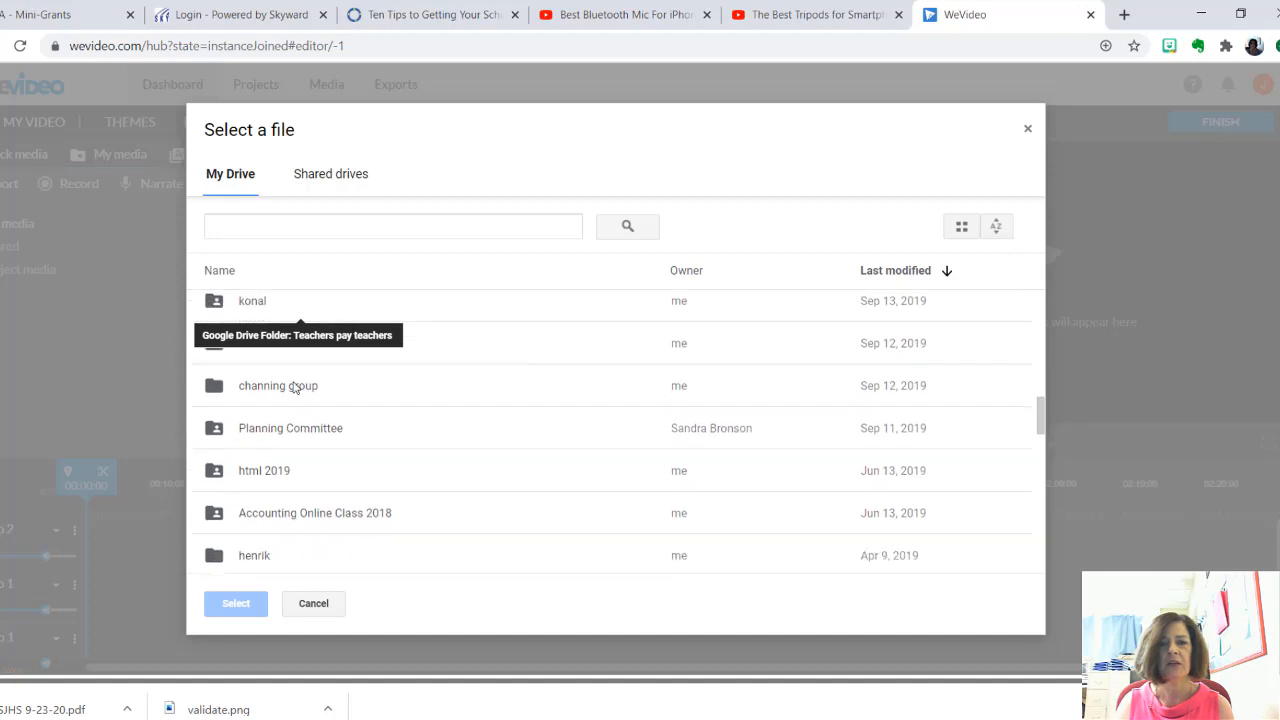
{"action": "scroll", "coordinate": [295, 388], "scroll_direction": "down", "scroll_amount": 5}
{"action": "scroll", "coordinate": [293, 389], "scroll_direction": "down", "scroll_amount": 3}
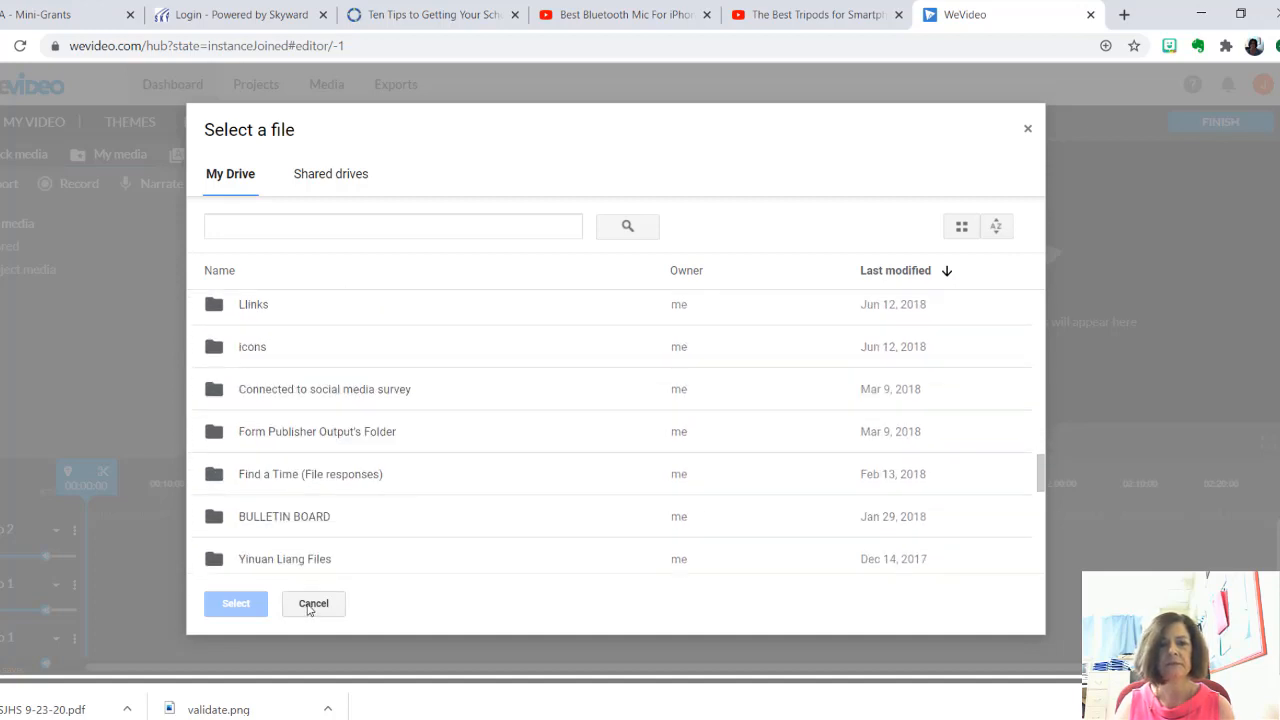
{"action": "scroll", "coordinate": [277, 545], "scroll_direction": "down", "scroll_amount": 5}
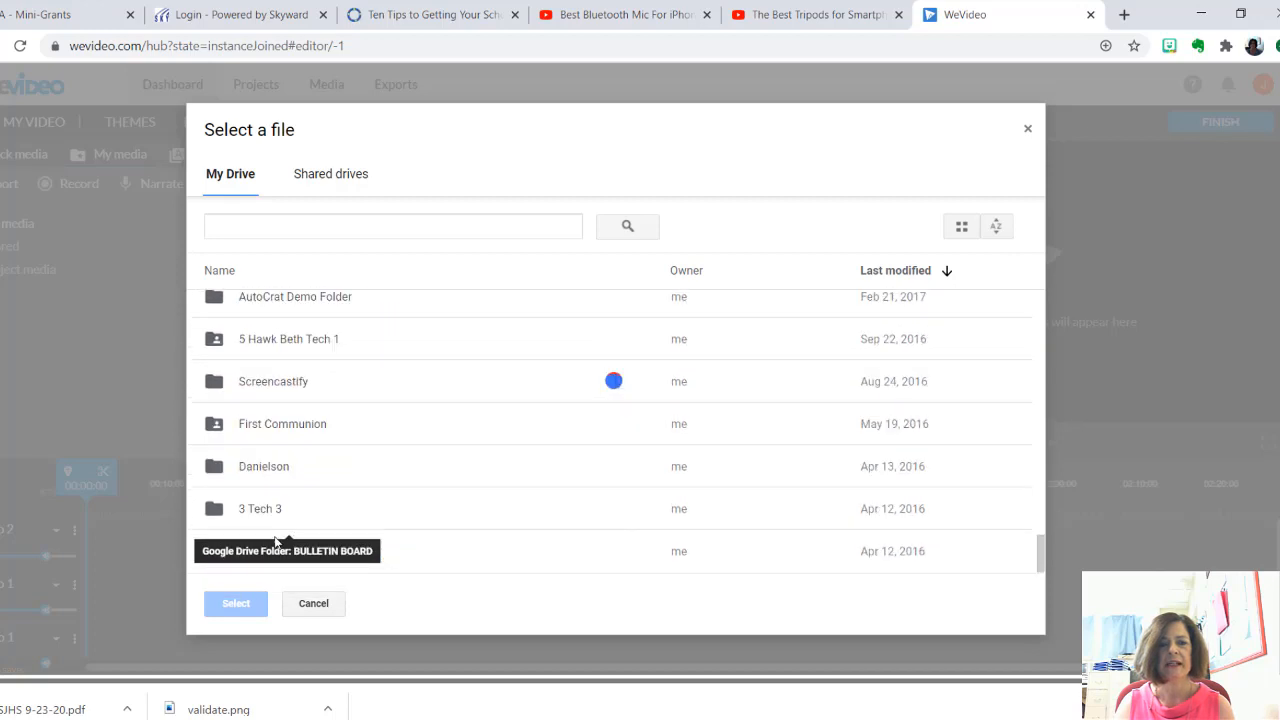
{"action": "scroll", "coordinate": [275, 560], "scroll_direction": "down", "scroll_amount": 5}
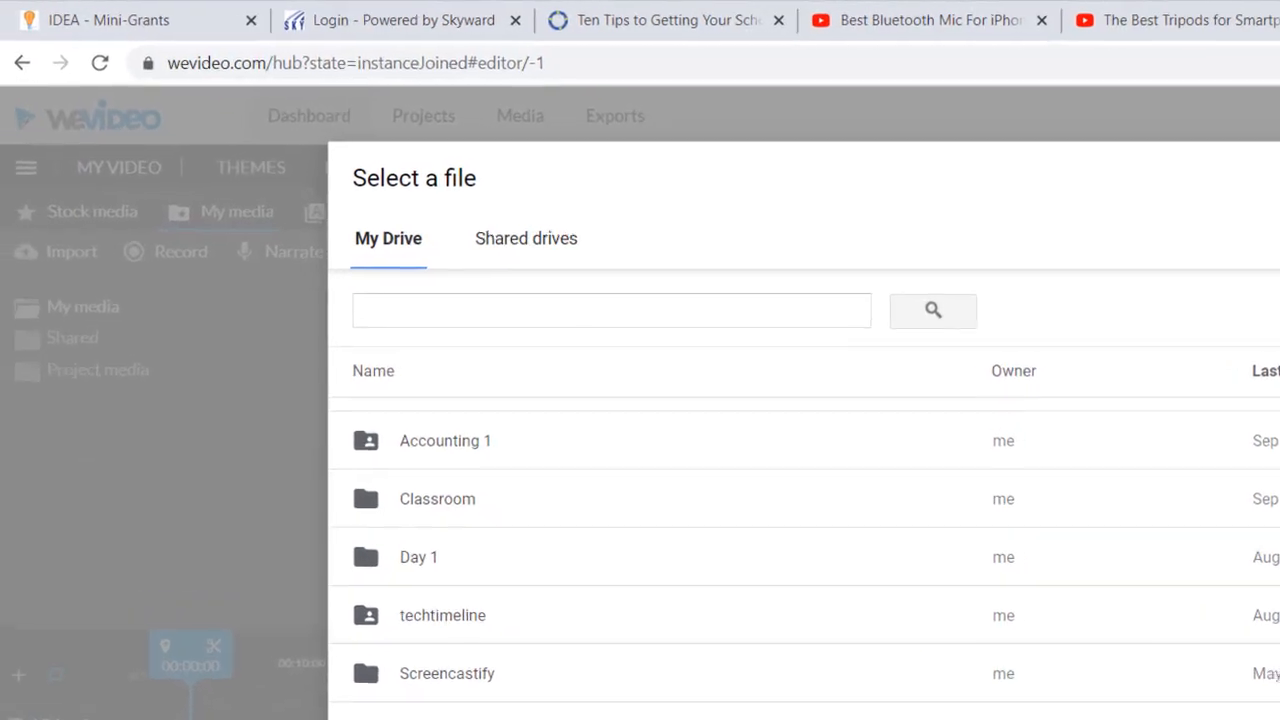
{"action": "left_click", "coordinate": [313, 605]}
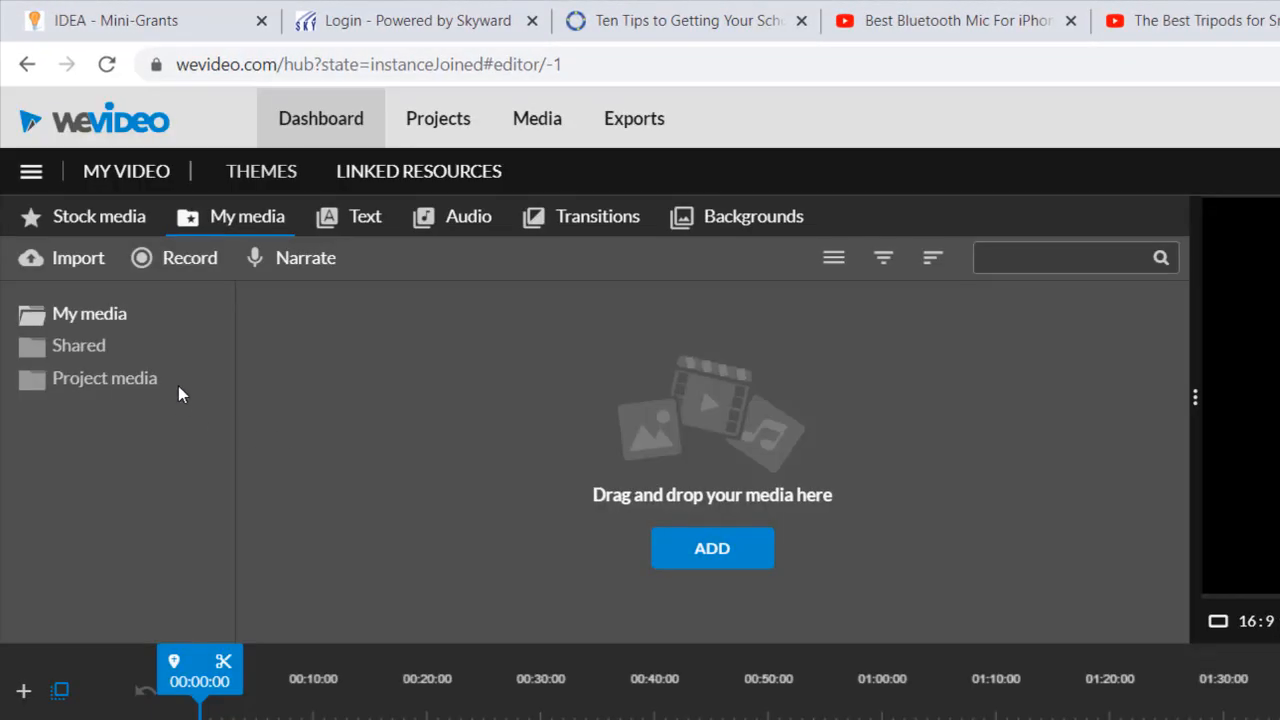
- Browse the Shared and Project media folders of the media library
{"action": "left_click", "coordinate": [78, 350]}
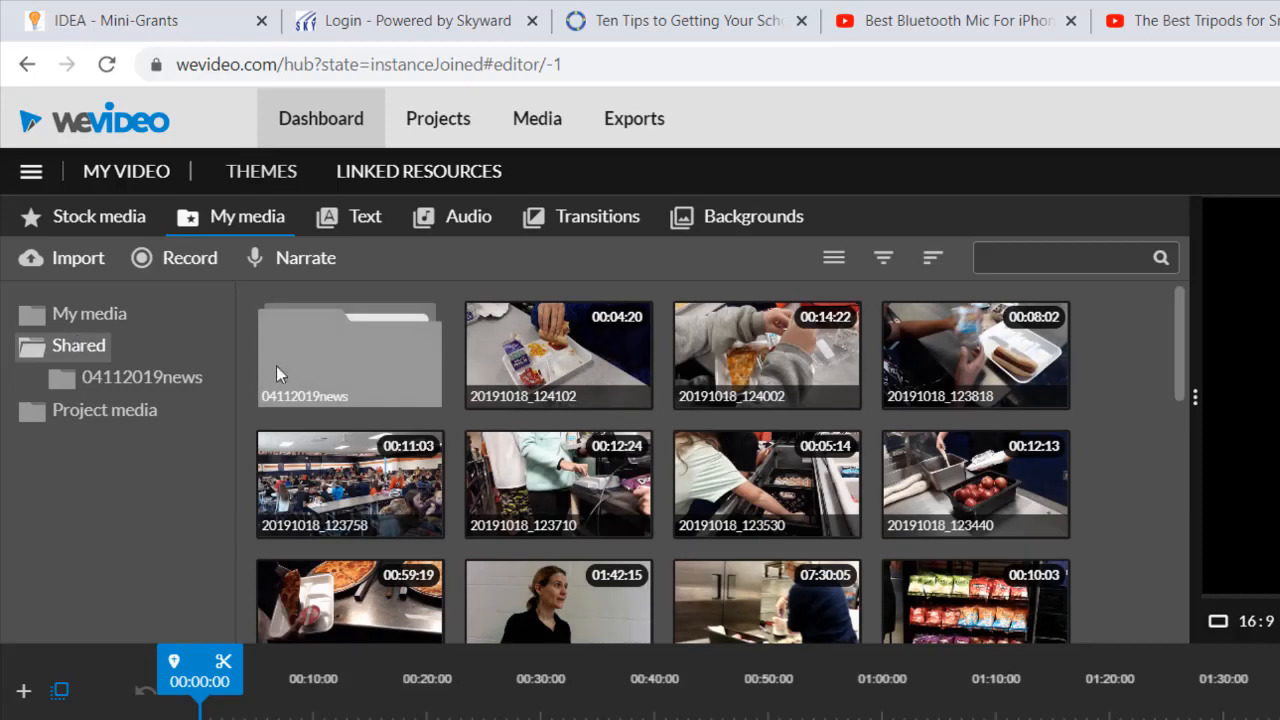
{"action": "scroll", "coordinate": [650, 425], "scroll_direction": "down", "scroll_amount": 10}
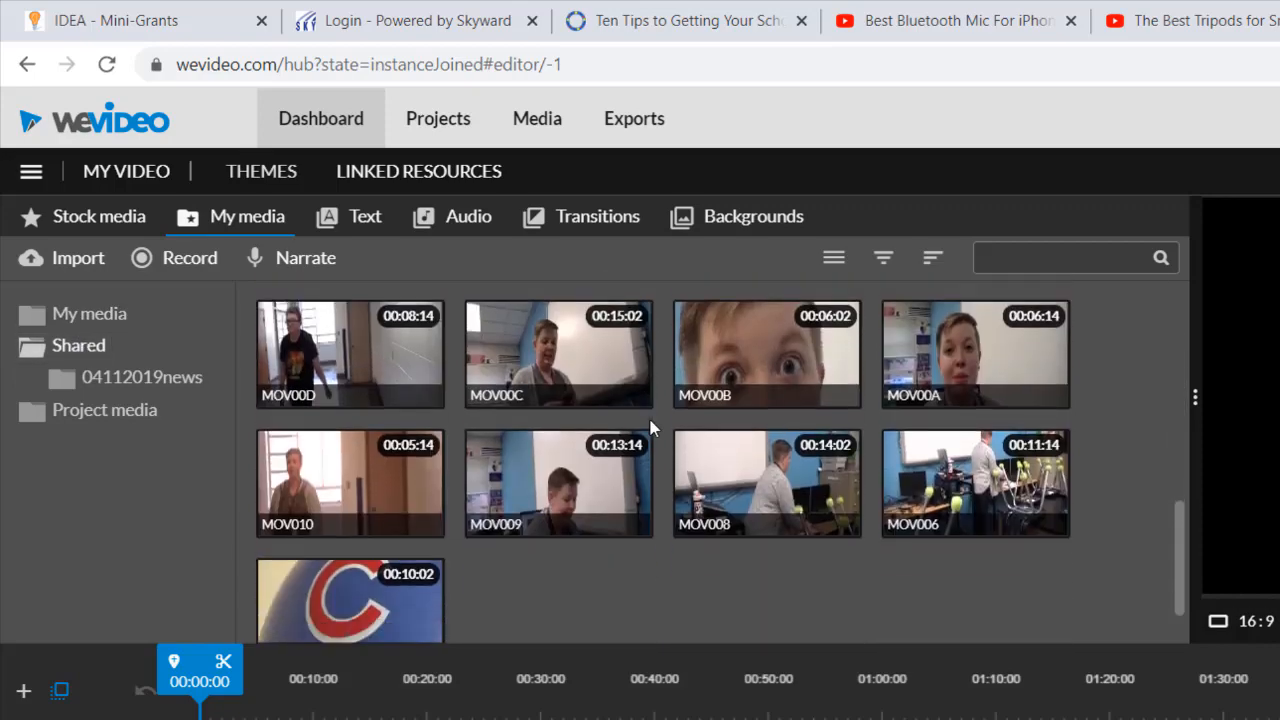
{"action": "scroll", "coordinate": [650, 425], "scroll_direction": "down", "scroll_amount": 1}
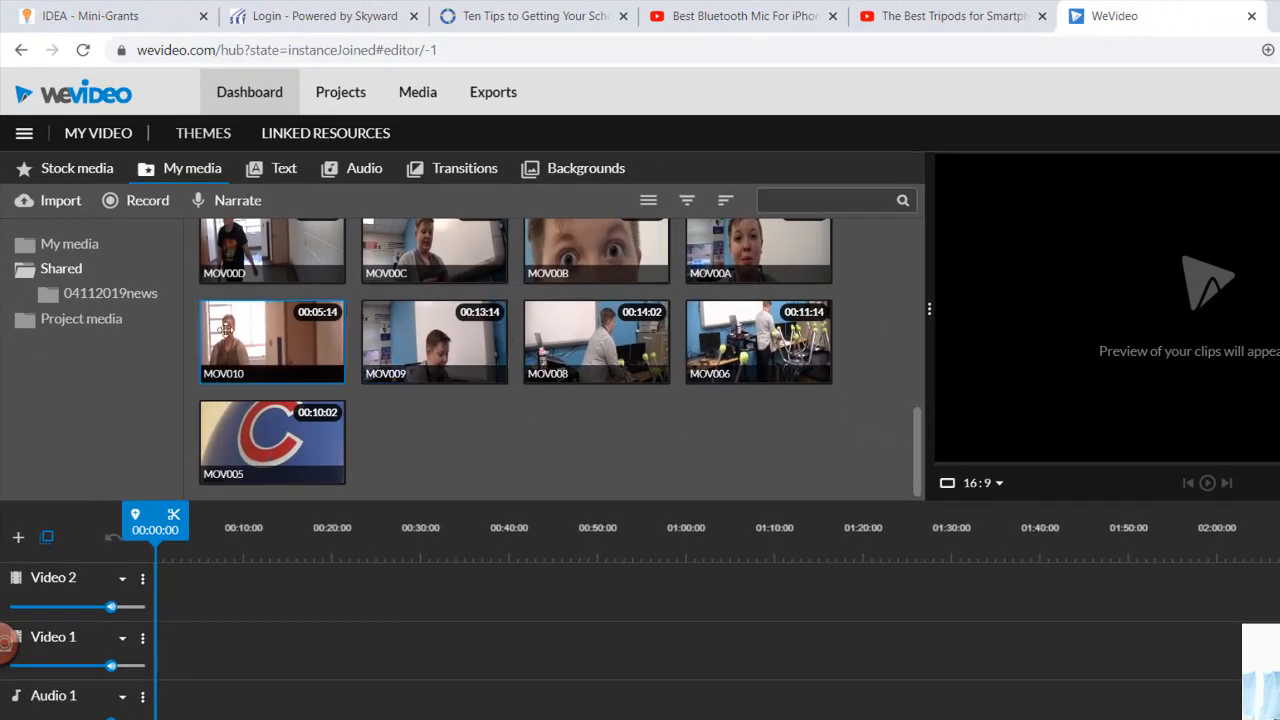
{"action": "left_click", "coordinate": [95, 321]}
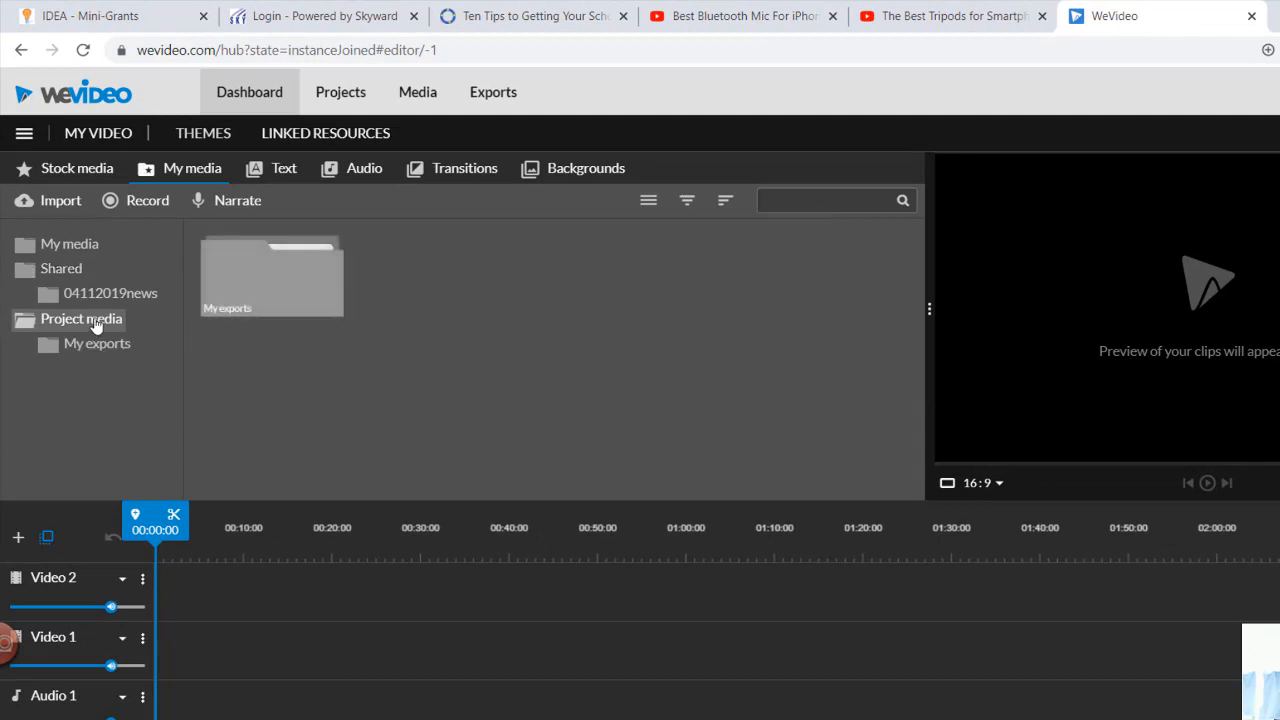
{"action": "left_click", "coordinate": [336, 250]}
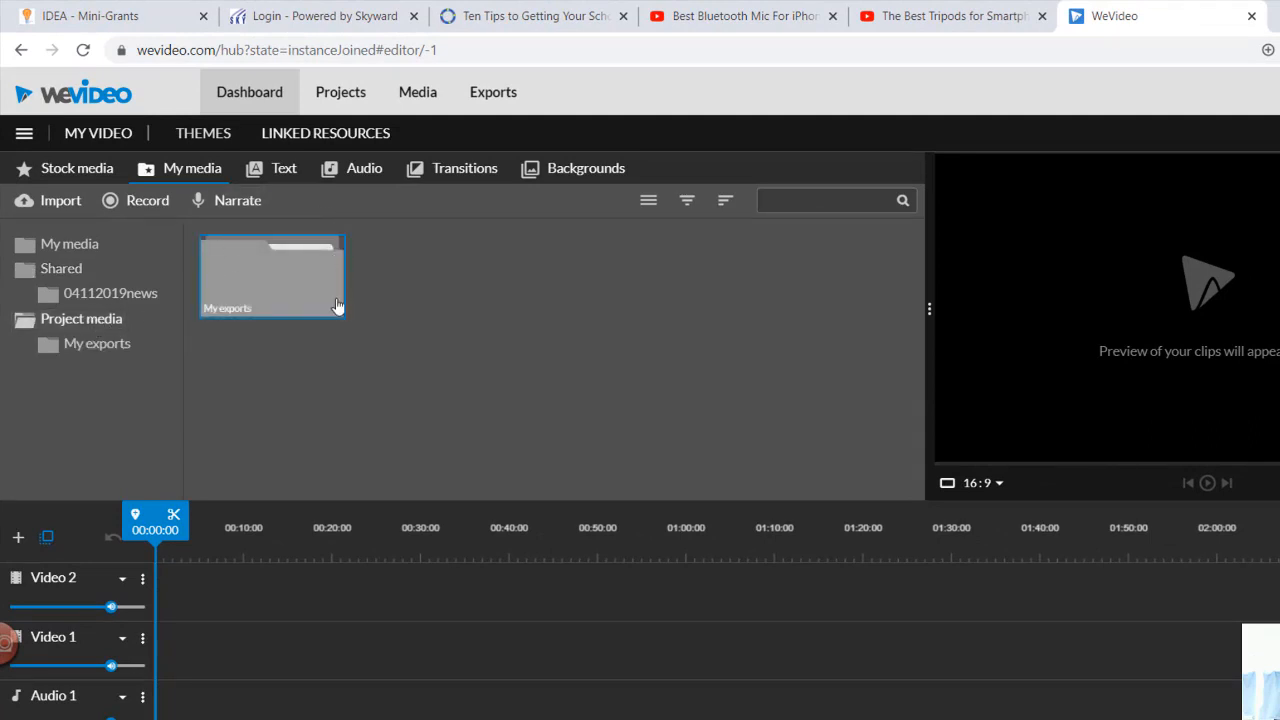
{"action": "left_click", "coordinate": [62, 269]}
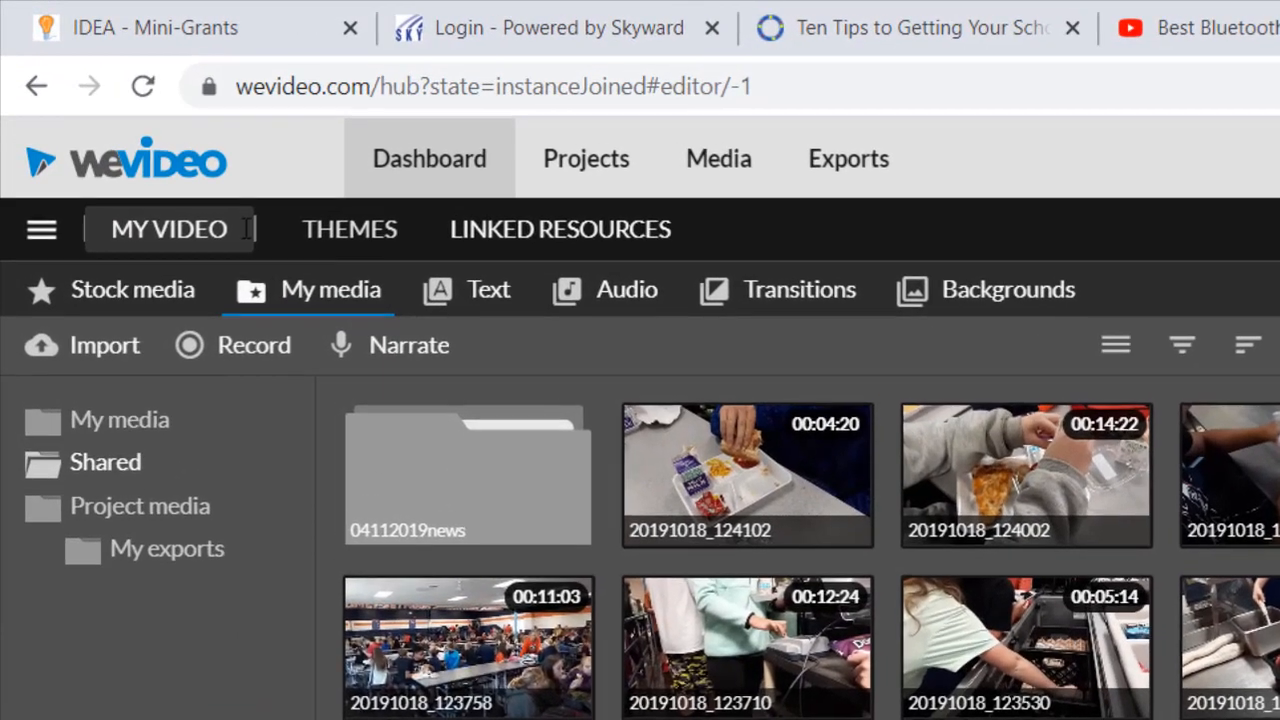
- Rename the video project as Camera Shots 1-6 Last First 2 F
{"action": "left_click", "coordinate": [160, 232]}
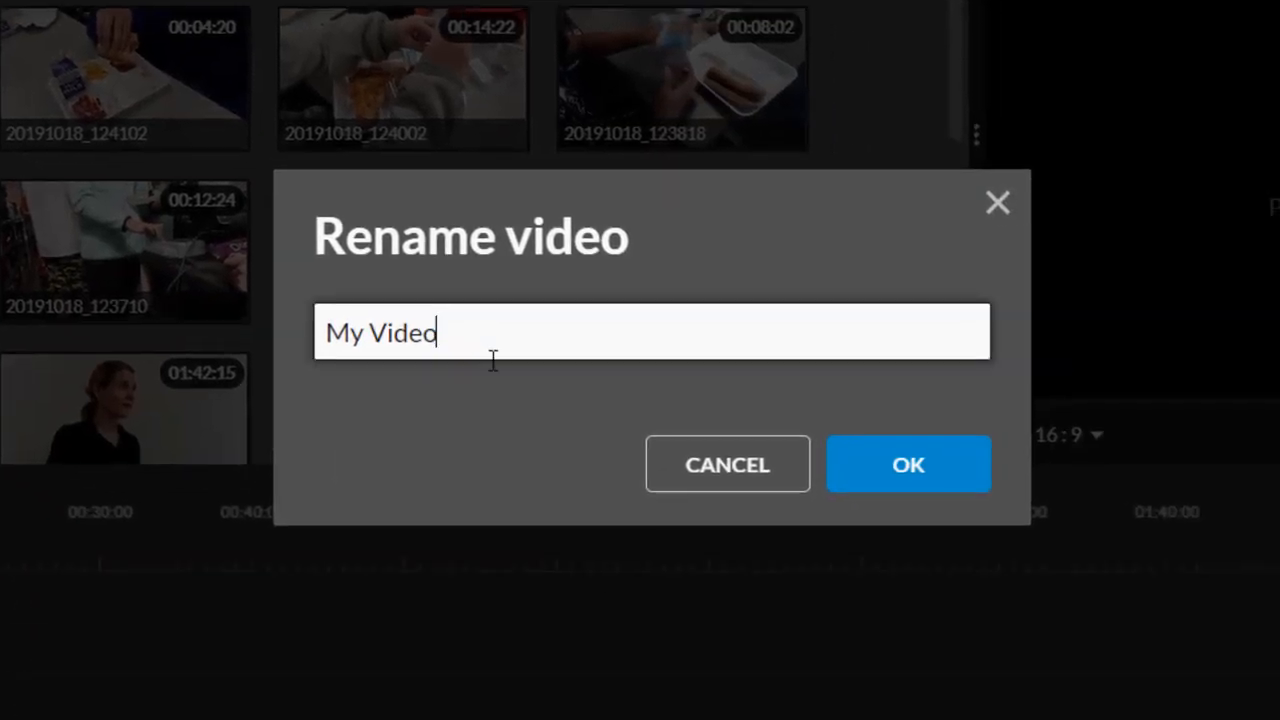
{"action": "key", "text": "BackSpace"}
{"action": "key", "text": "BackSpace"}
{"action": "key", "text": "BackSpace"}
{"action": "key", "text": "BackSpace"}
{"action": "key", "text": "BackSpace"}
{"action": "key", "text": "BackSpace"}
{"action": "key", "text": "BackSpace"}
{"action": "key", "text": "BackSpace"}
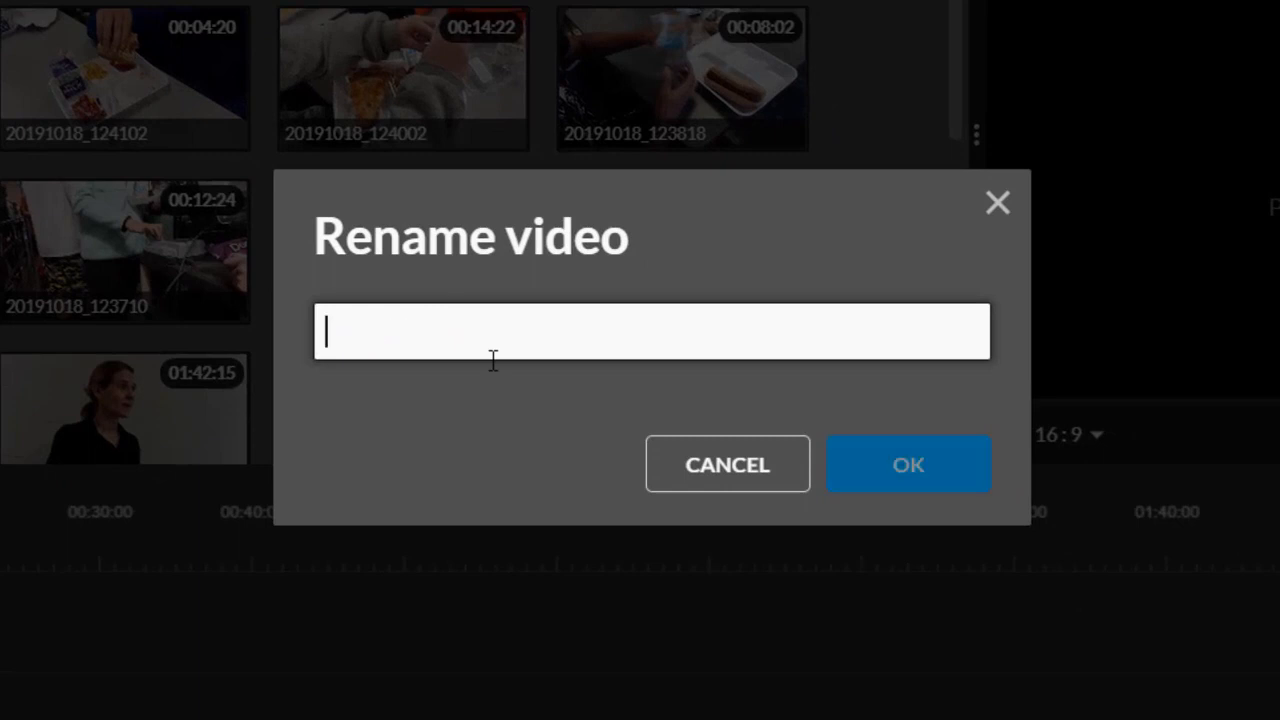
{"action": "type", "text": "Camera Shots"}
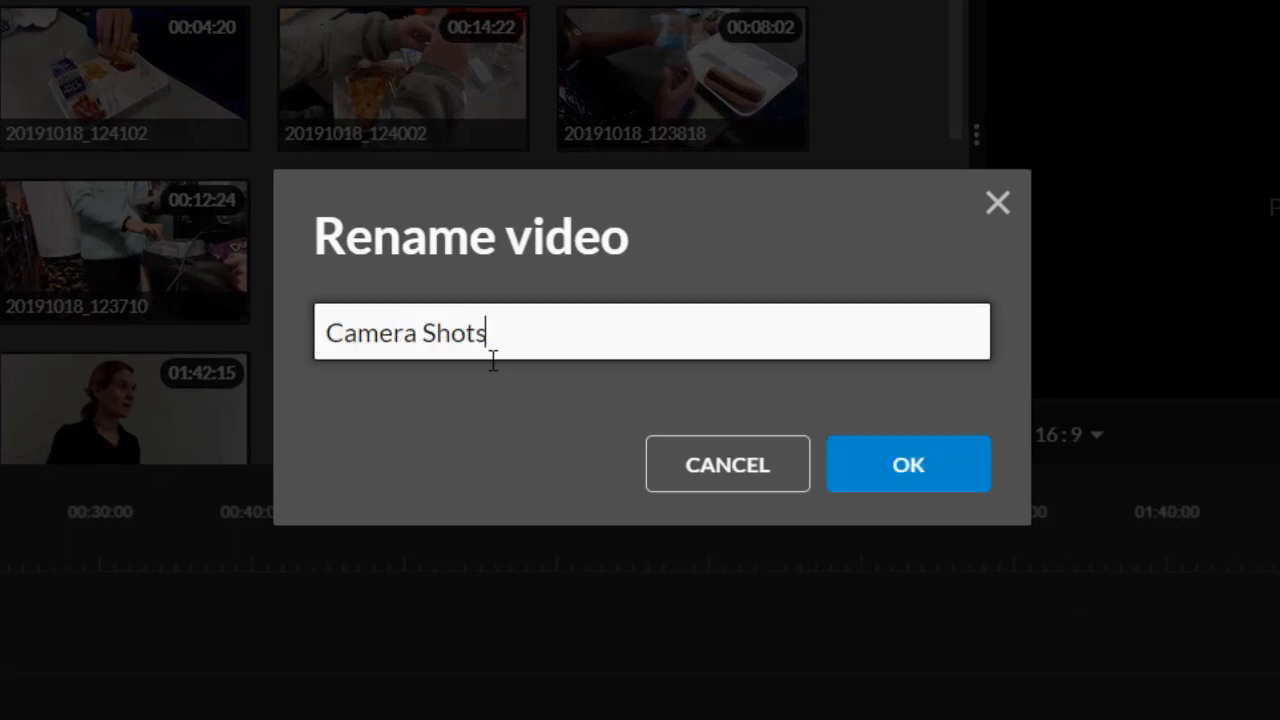
{"action": "type", "text": " 1-6 Last First 2"}
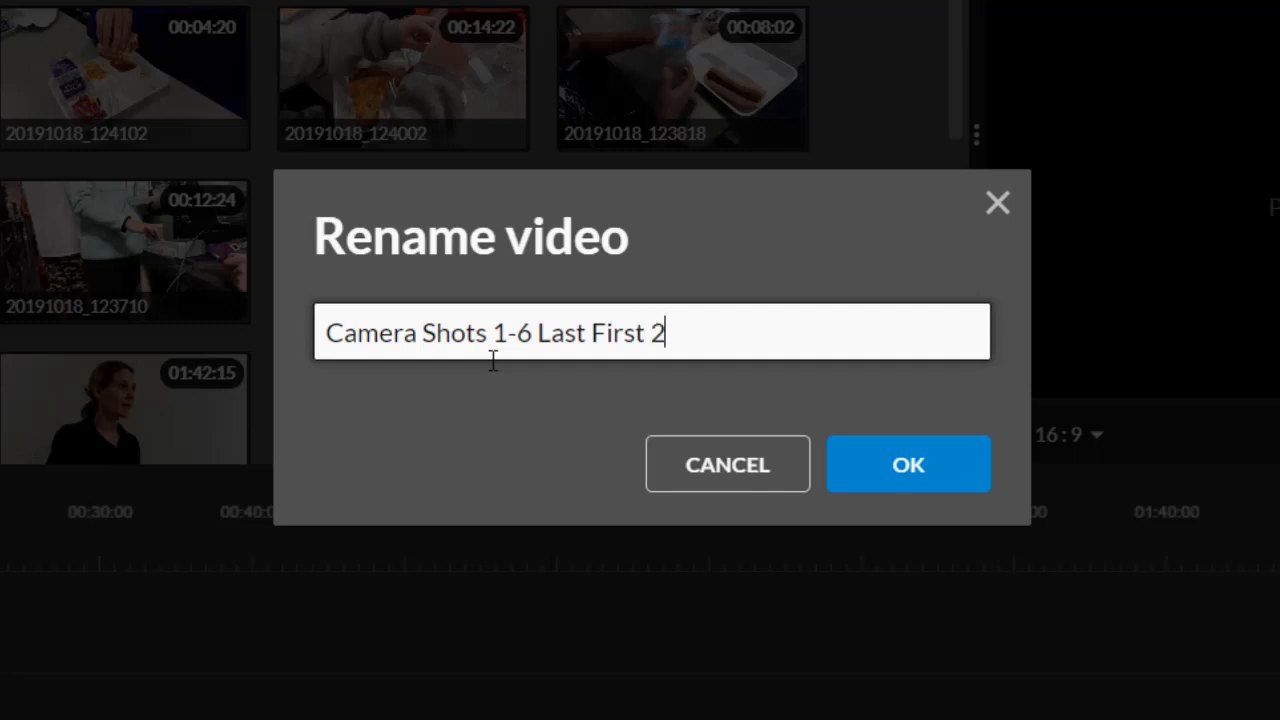
{"action": "type", "text": "F"}
{"action": "key", "text": "Return"}
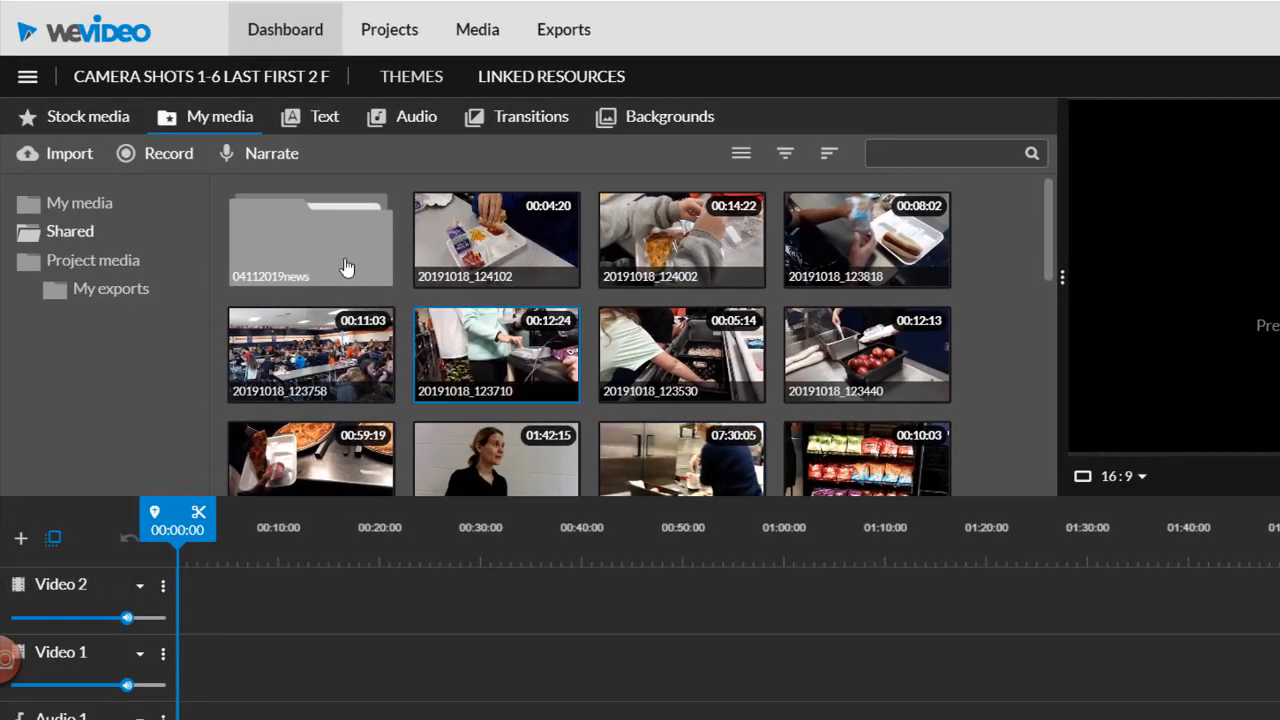
- Add the Slide top - Title motion text to the start of the Video 2 track
{"action": "left_click", "coordinate": [325, 125]}
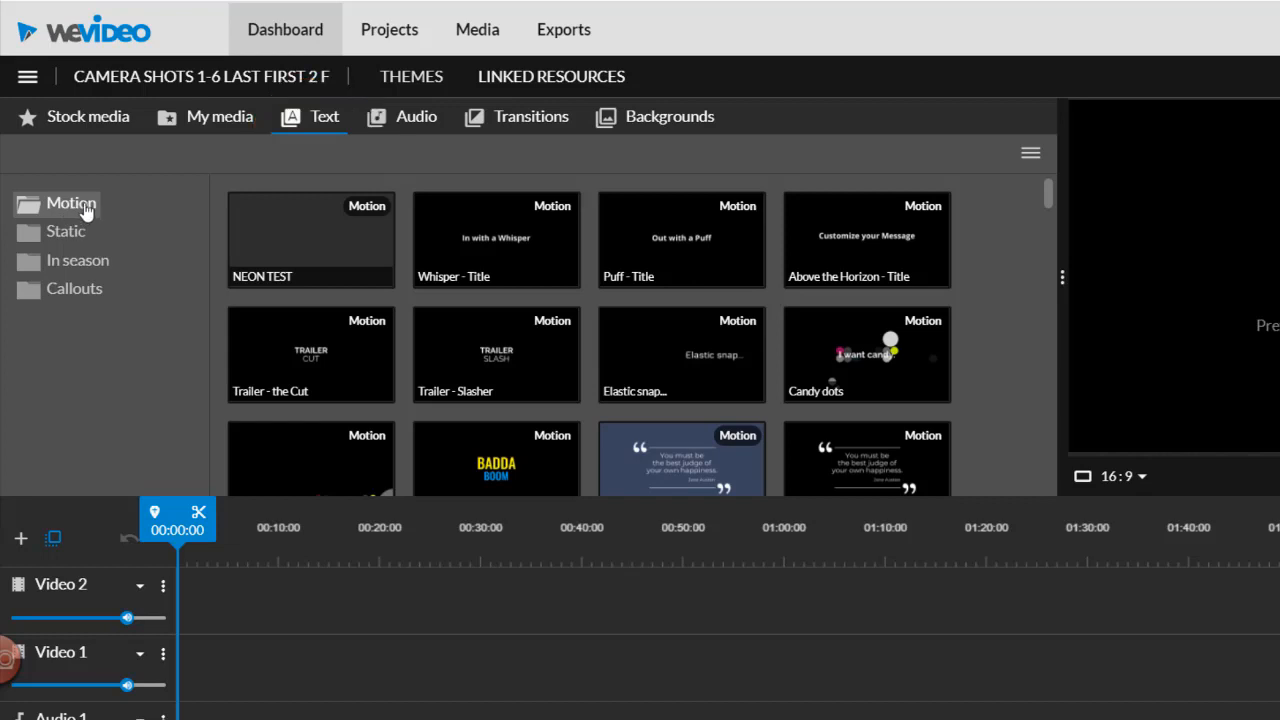
{"action": "scroll", "coordinate": [534, 286], "scroll_direction": "down", "scroll_amount": 5}
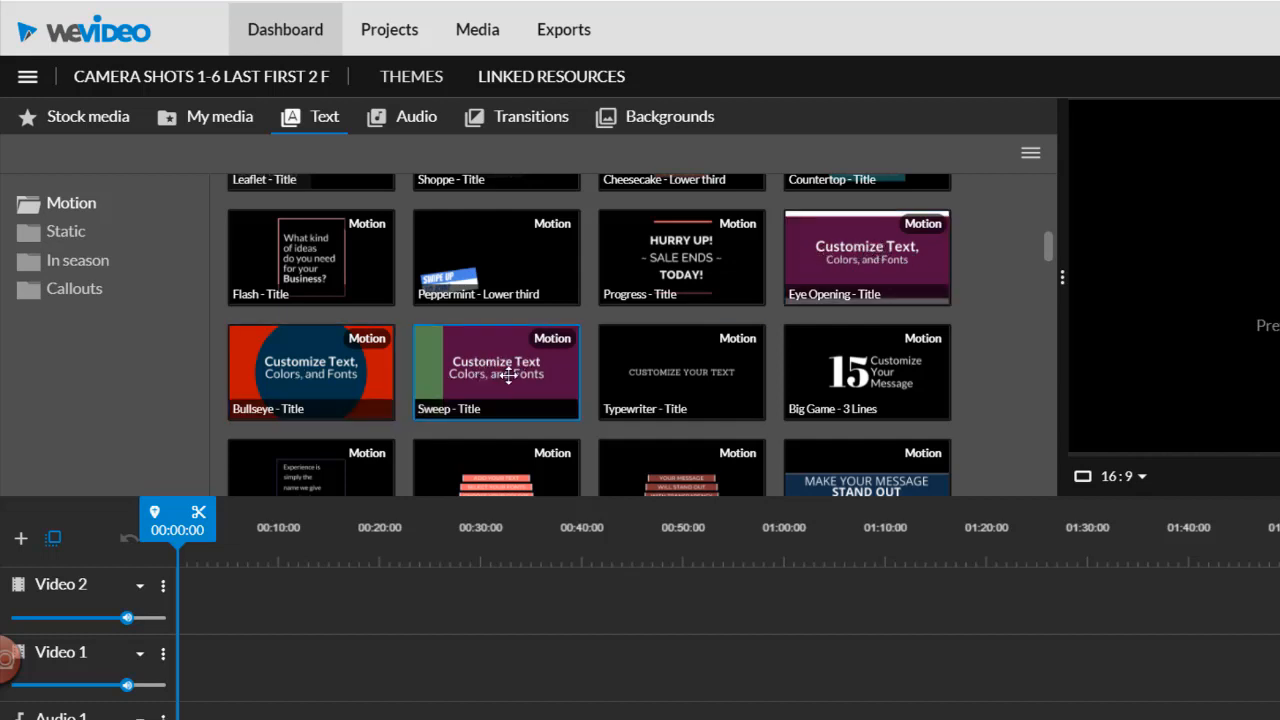
{"action": "scroll", "coordinate": [700, 294], "scroll_direction": "down", "scroll_amount": 2}
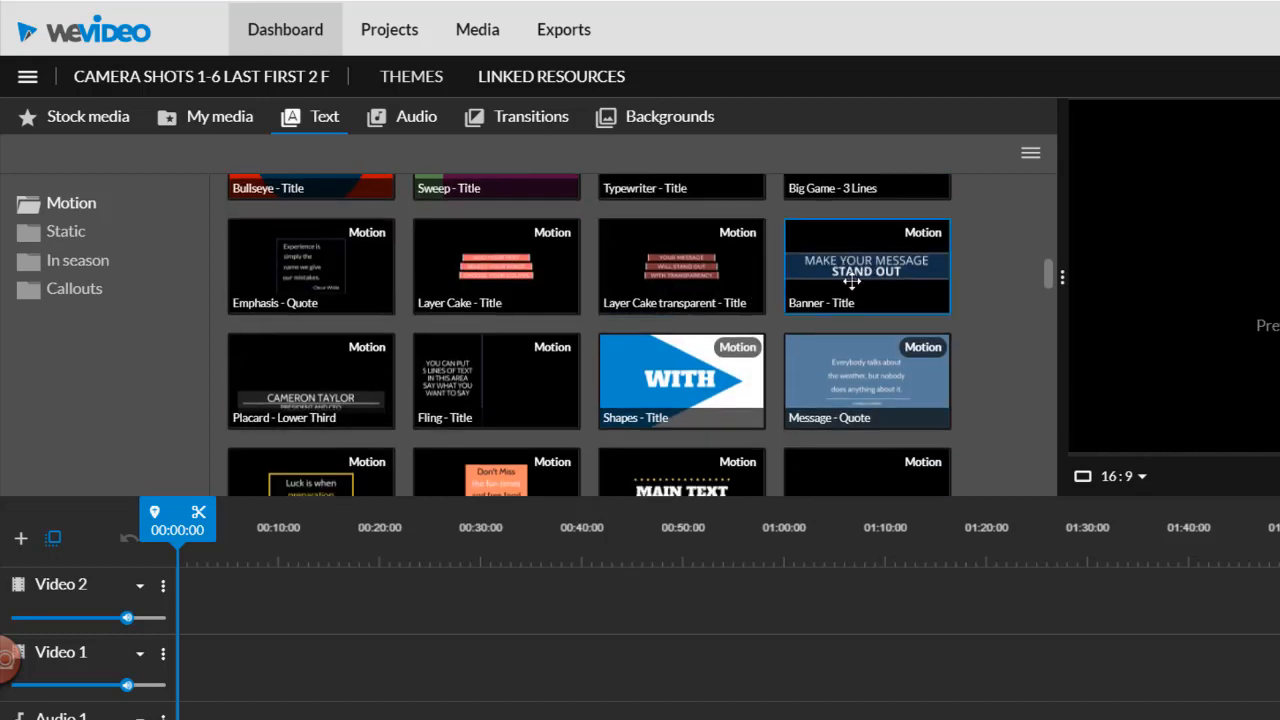
{"action": "scroll", "coordinate": [866, 272], "scroll_direction": "down", "scroll_amount": 1}
{"action": "scroll", "coordinate": [866, 272], "scroll_direction": "down", "scroll_amount": 2}
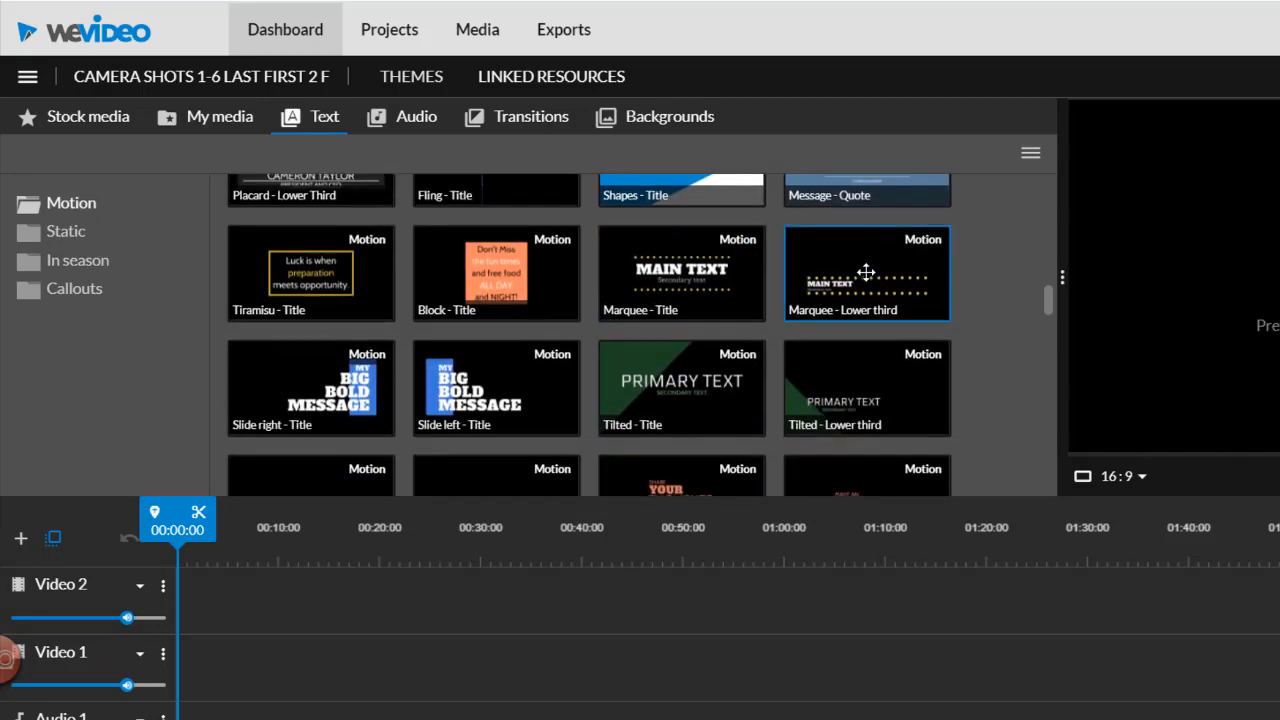
{"action": "scroll", "coordinate": [866, 272], "scroll_direction": "down", "scroll_amount": 2}
{"action": "scroll", "coordinate": [866, 272], "scroll_direction": "down", "scroll_amount": 1}
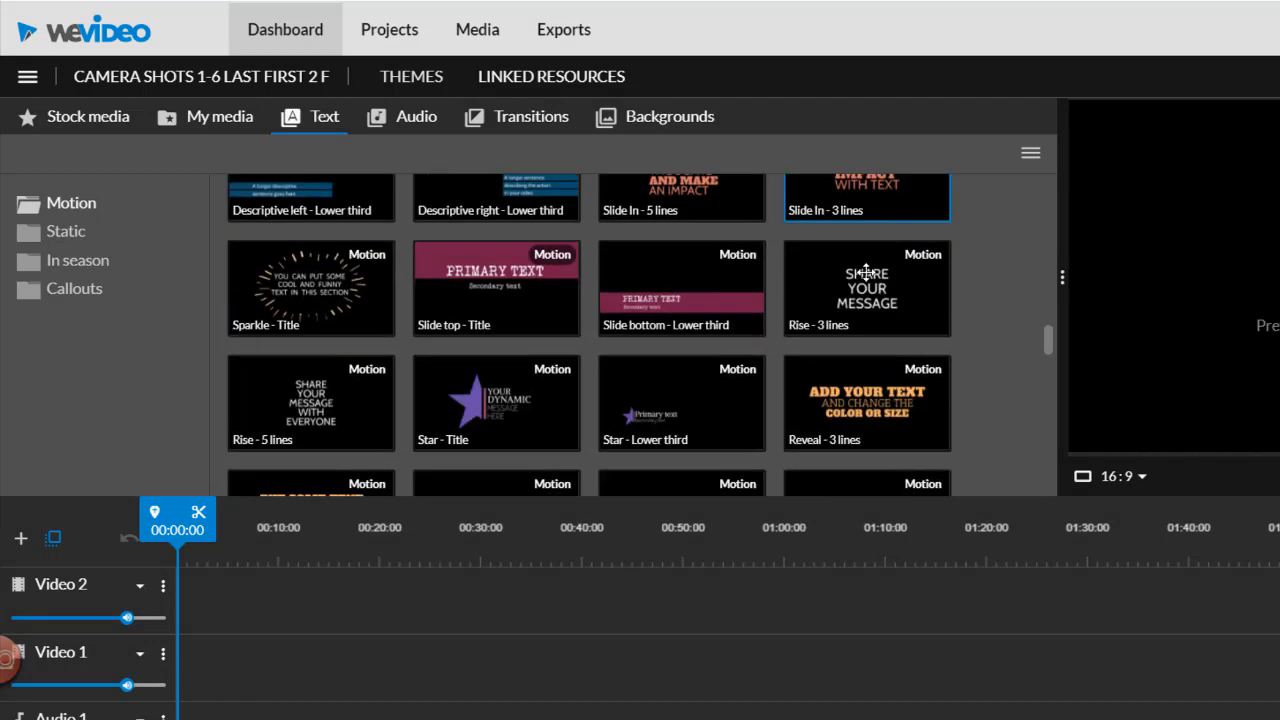
{"action": "left_click", "coordinate": [502, 290]}
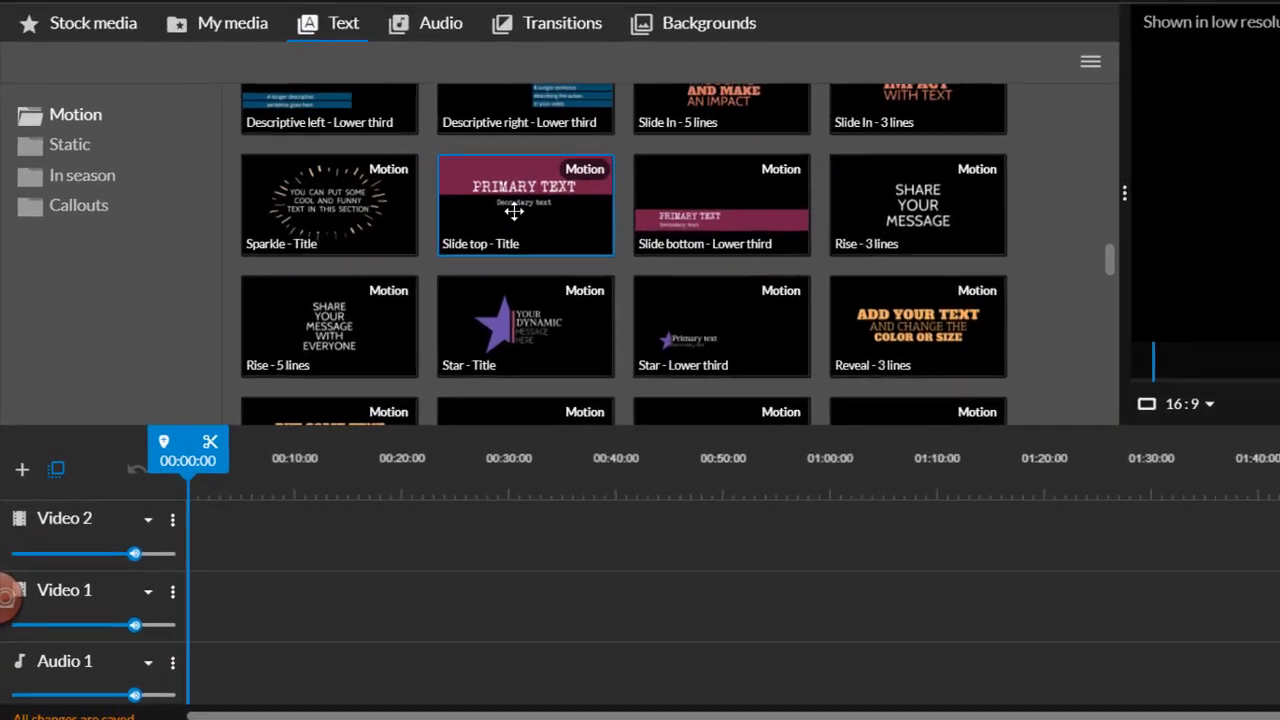
{"action": "left_click_drag", "start_coordinate": [513, 211], "coordinate": [216, 530]}
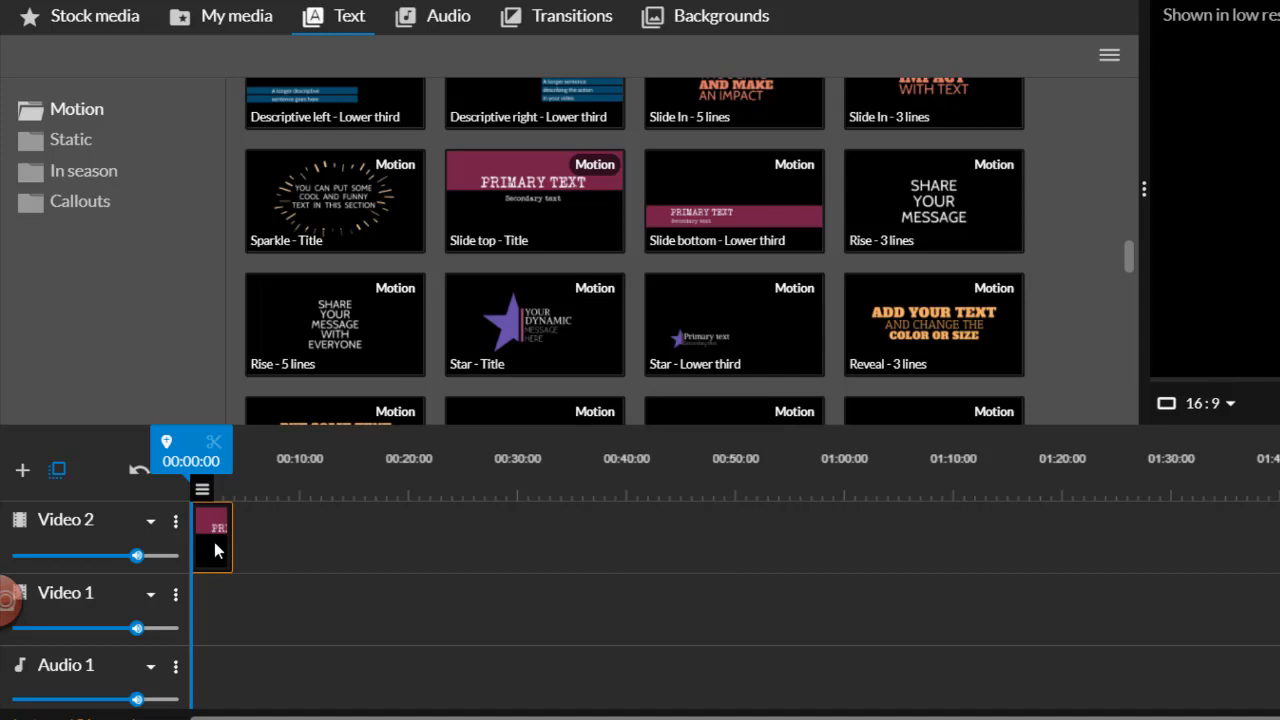
- Edit the title clip, setting its primary text to Camera Shots 1-6 and its secondary text to the student's name followed by 2nd Friday
{"action": "left_click", "coordinate": [202, 490]}
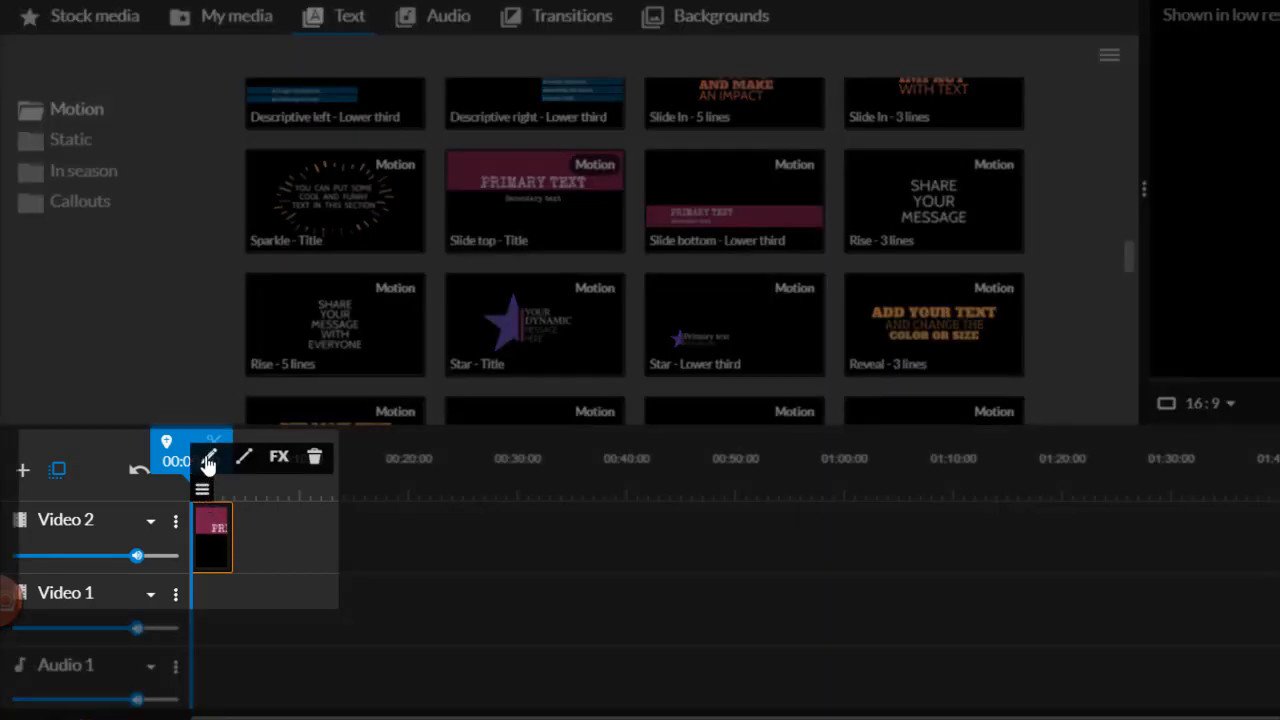
{"action": "left_click", "coordinate": [208, 459]}
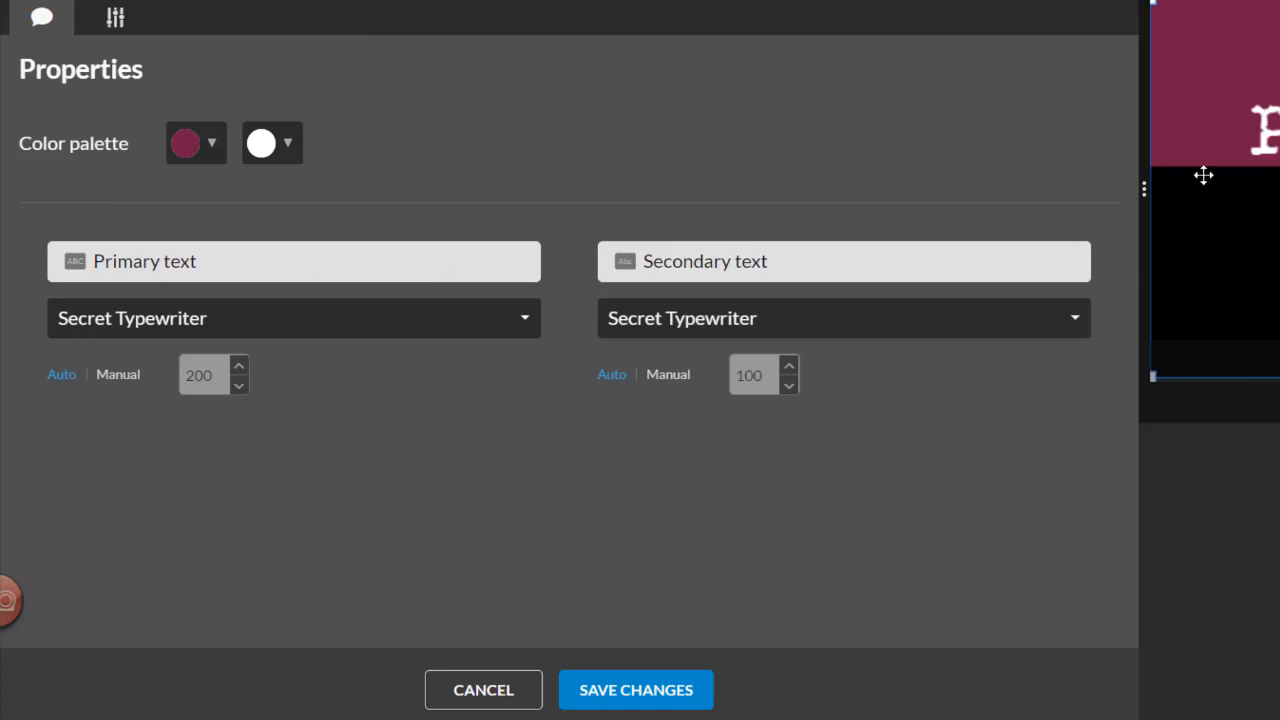
{"action": "left_click", "coordinate": [314, 263]}
{"action": "type", "text": "Came"}
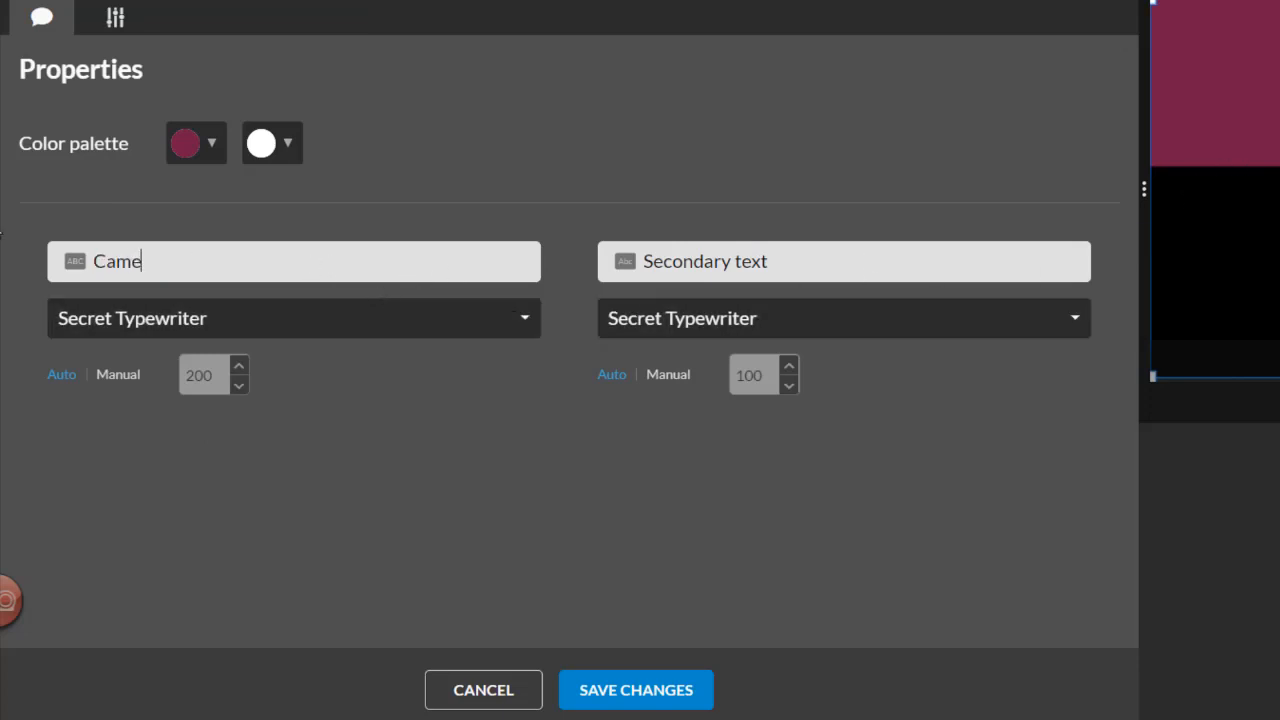
{"action": "type", "text": "ra Shots 1-"}
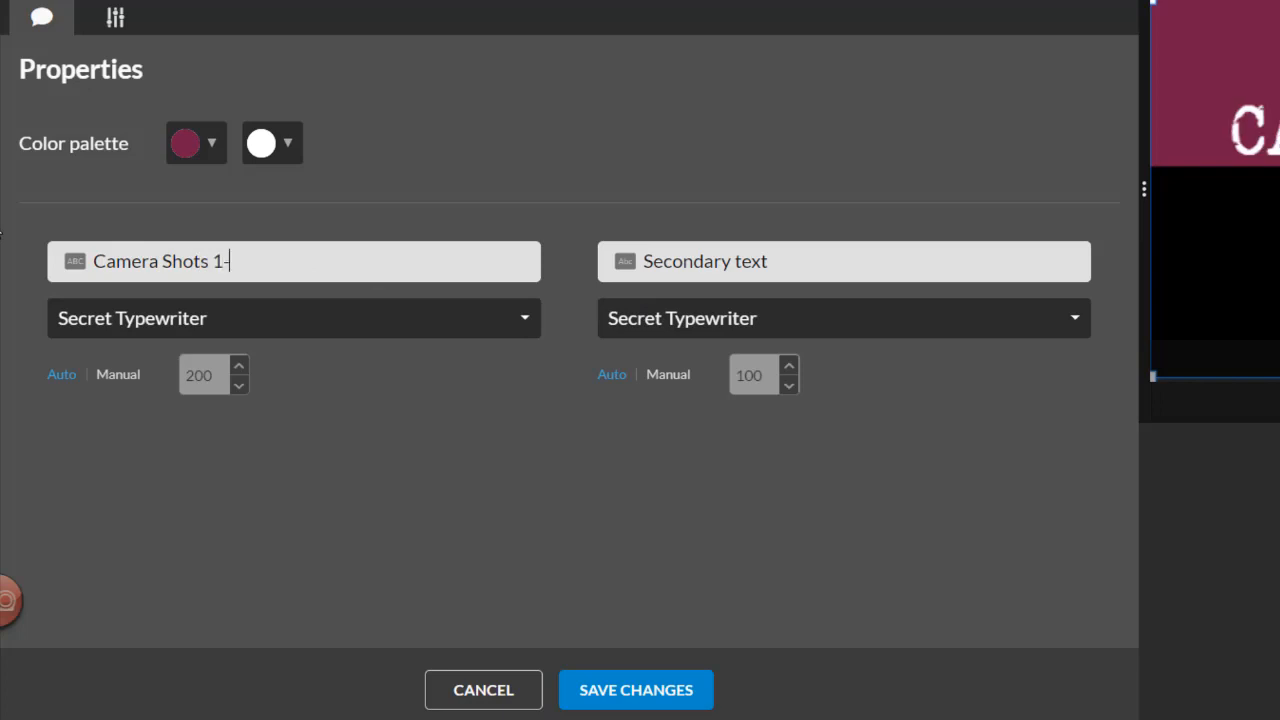
{"action": "type", "text": "6"}
{"action": "key", "text": "Tab"}
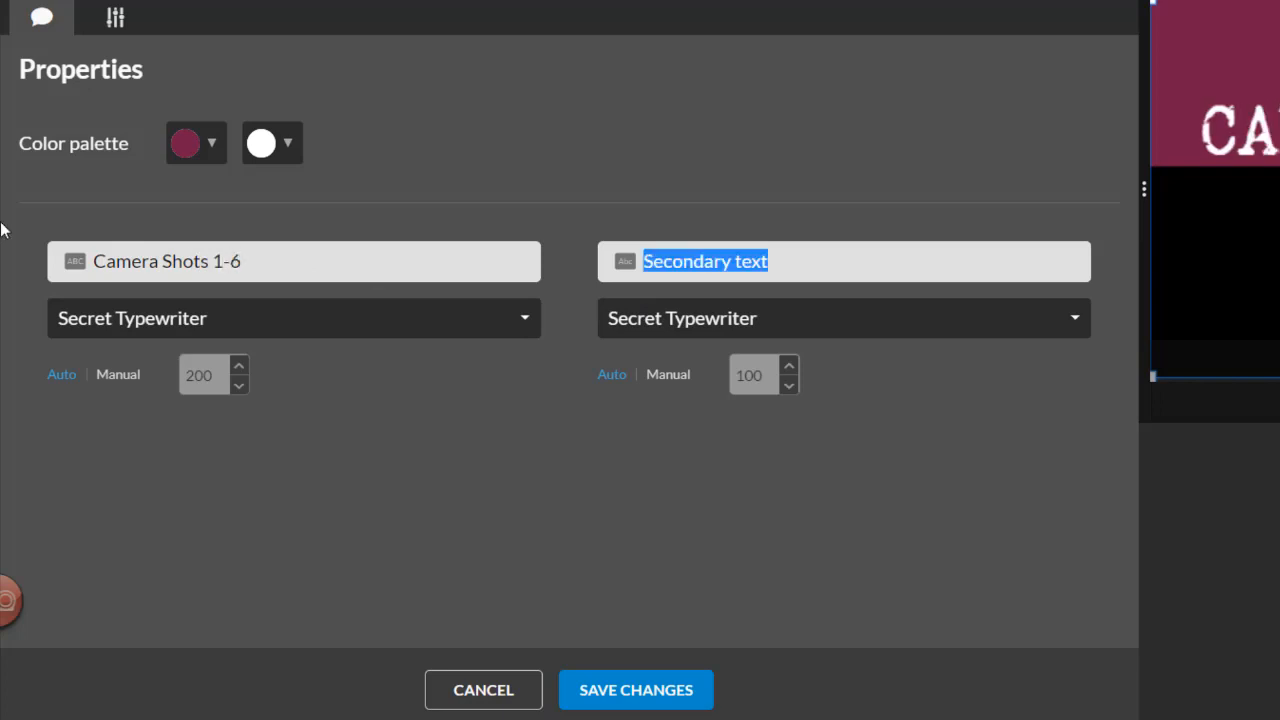
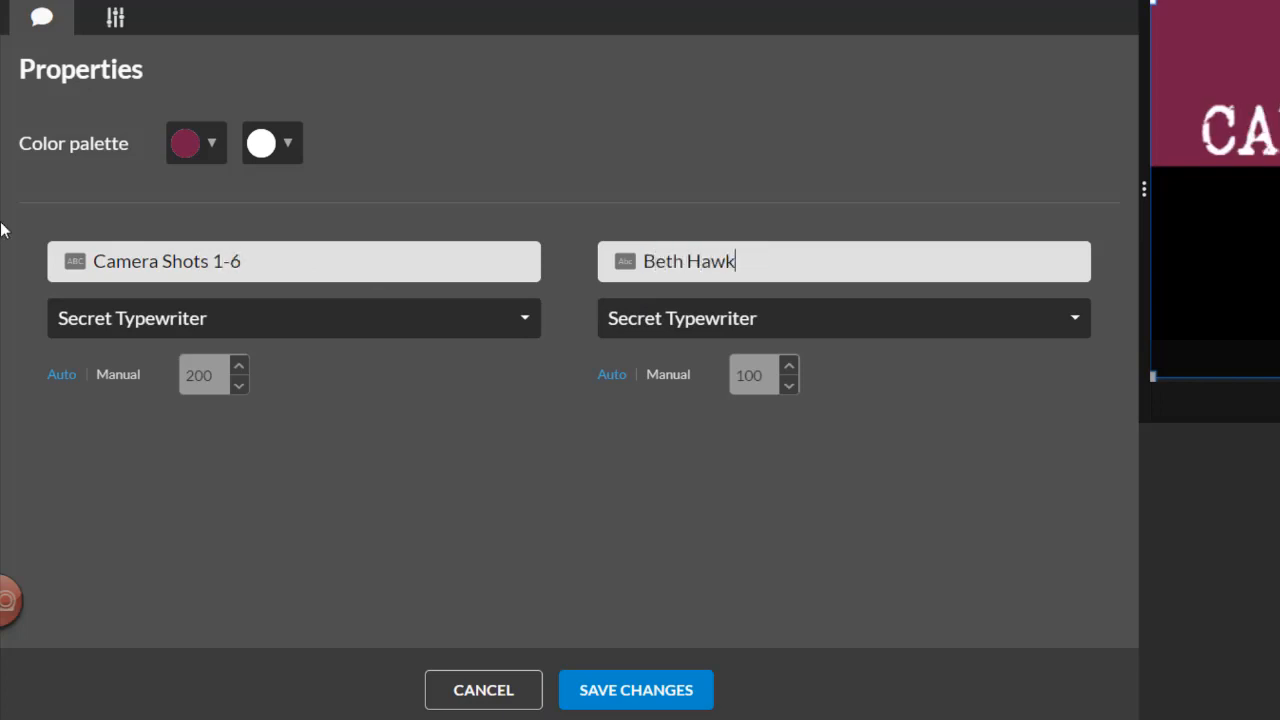
{"action": "type", "text": " 2nd Friday"}
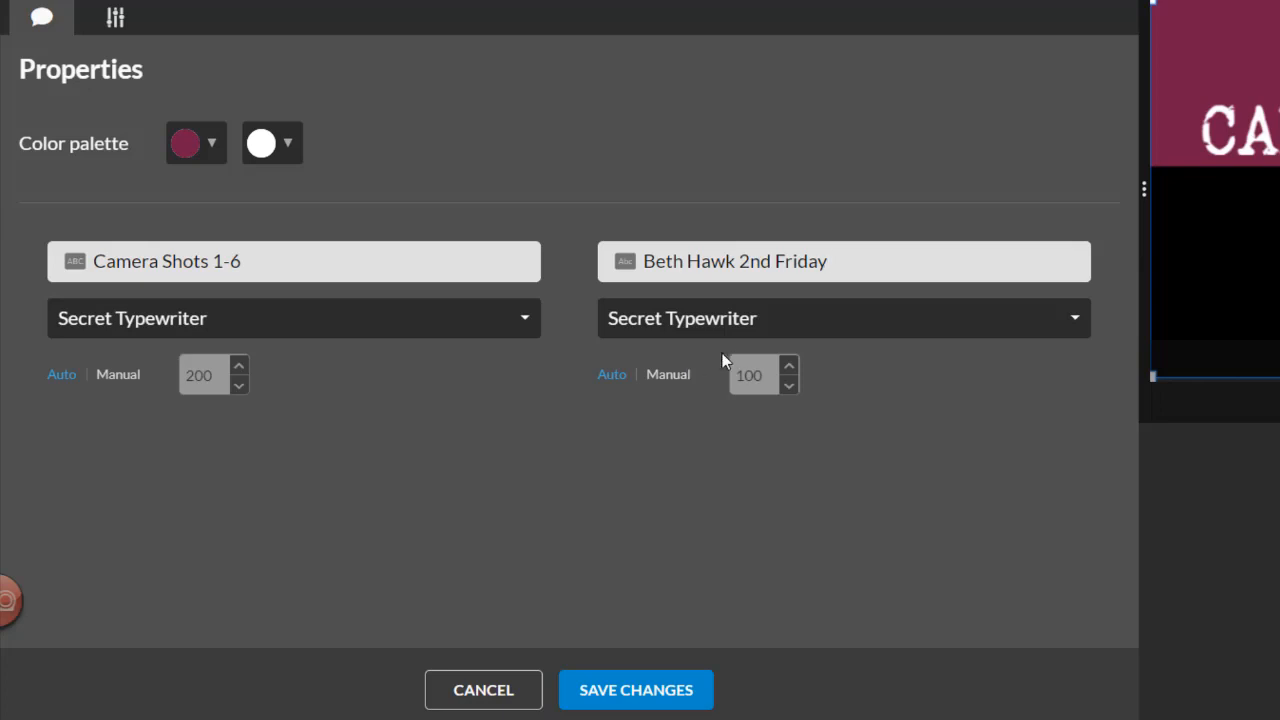
- Browse the primary text fonts and try a manual primary text size before returning it to automatic sizing
{"action": "left_click", "coordinate": [520, 320]}
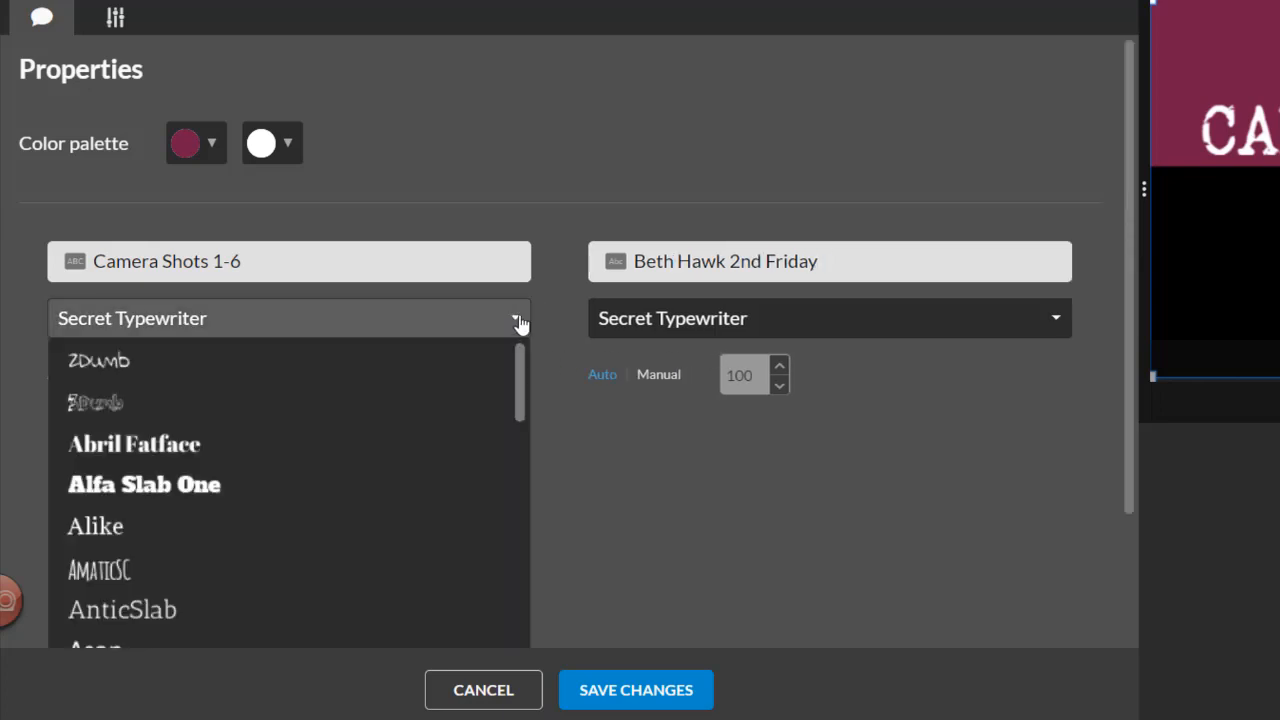
{"action": "left_click", "coordinate": [518, 320]}
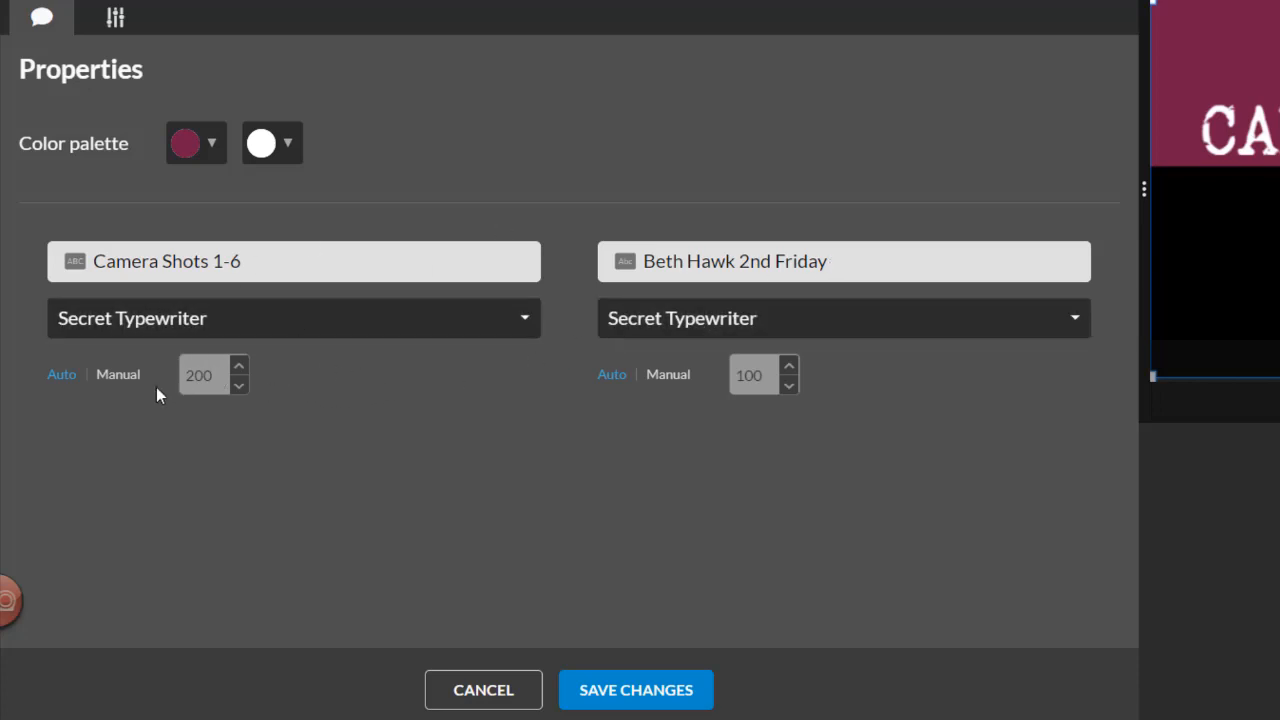
{"action": "left_click", "coordinate": [120, 380]}
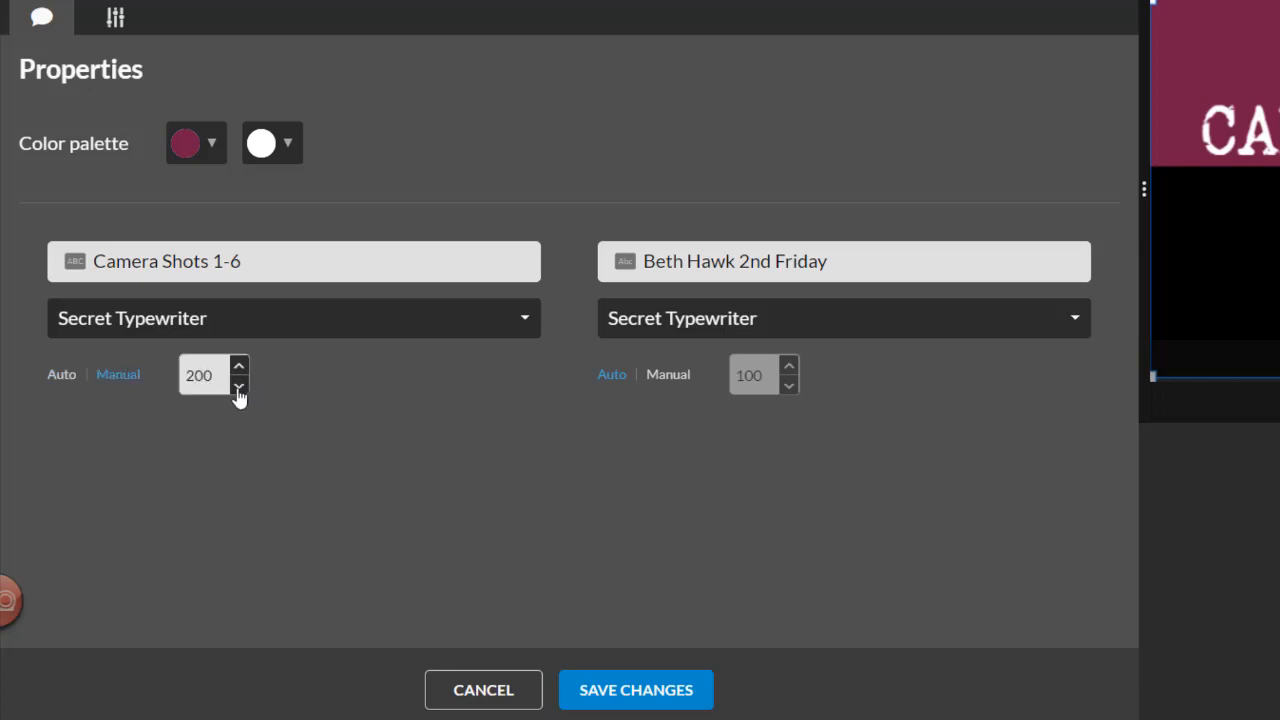
{"action": "left_click", "coordinate": [238, 388]}
{"action": "left_click", "coordinate": [238, 388]}
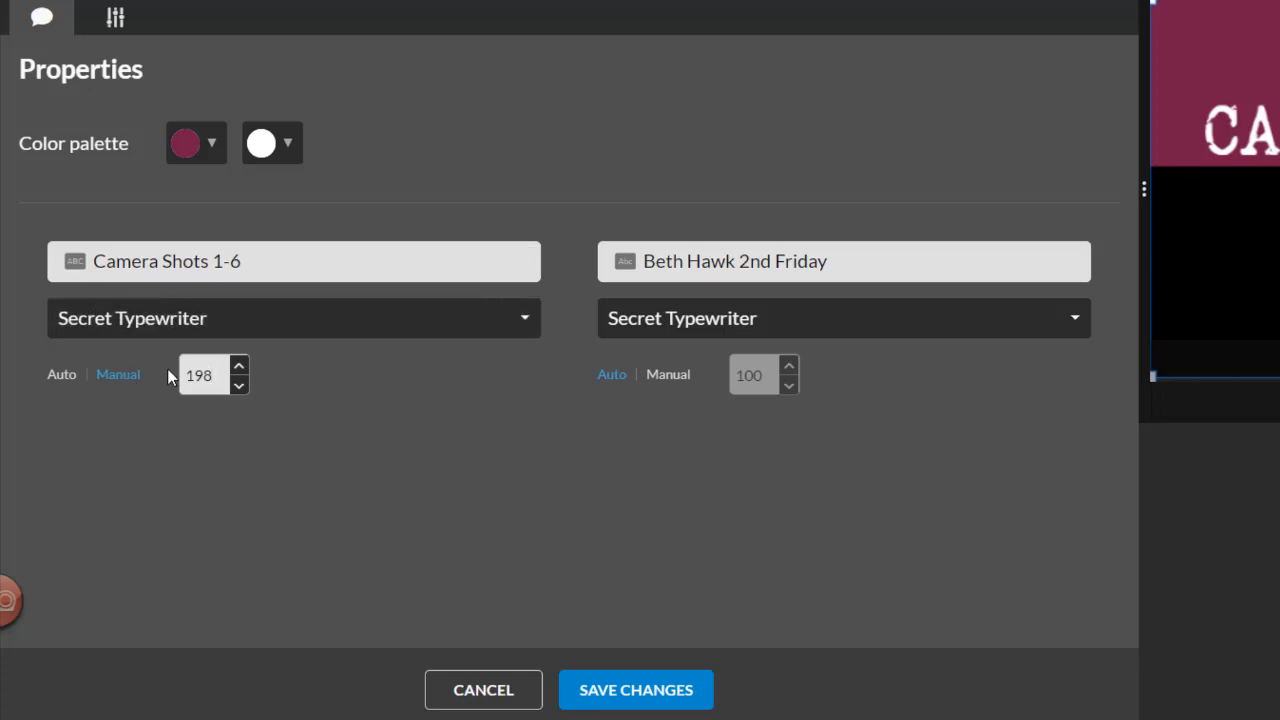
{"action": "left_click", "coordinate": [62, 379]}
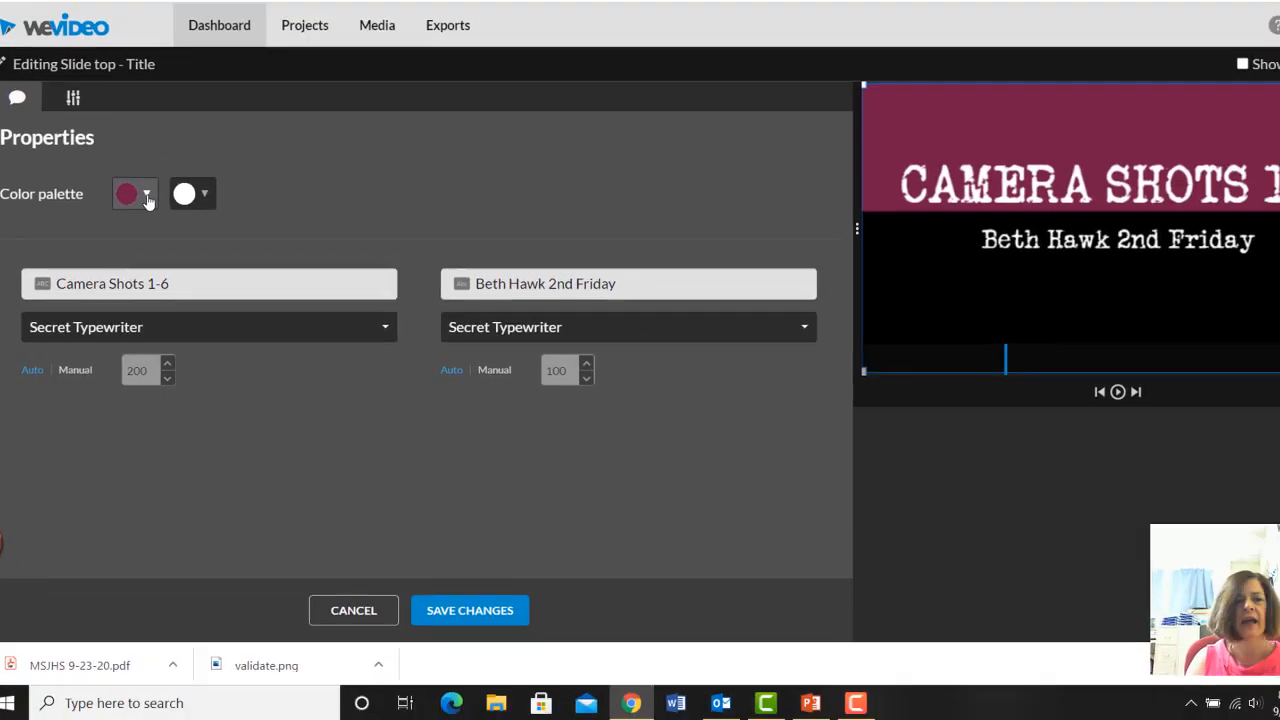
- Change the title's main palette colour to blue and save the text changes
{"action": "left_click", "coordinate": [147, 195]}
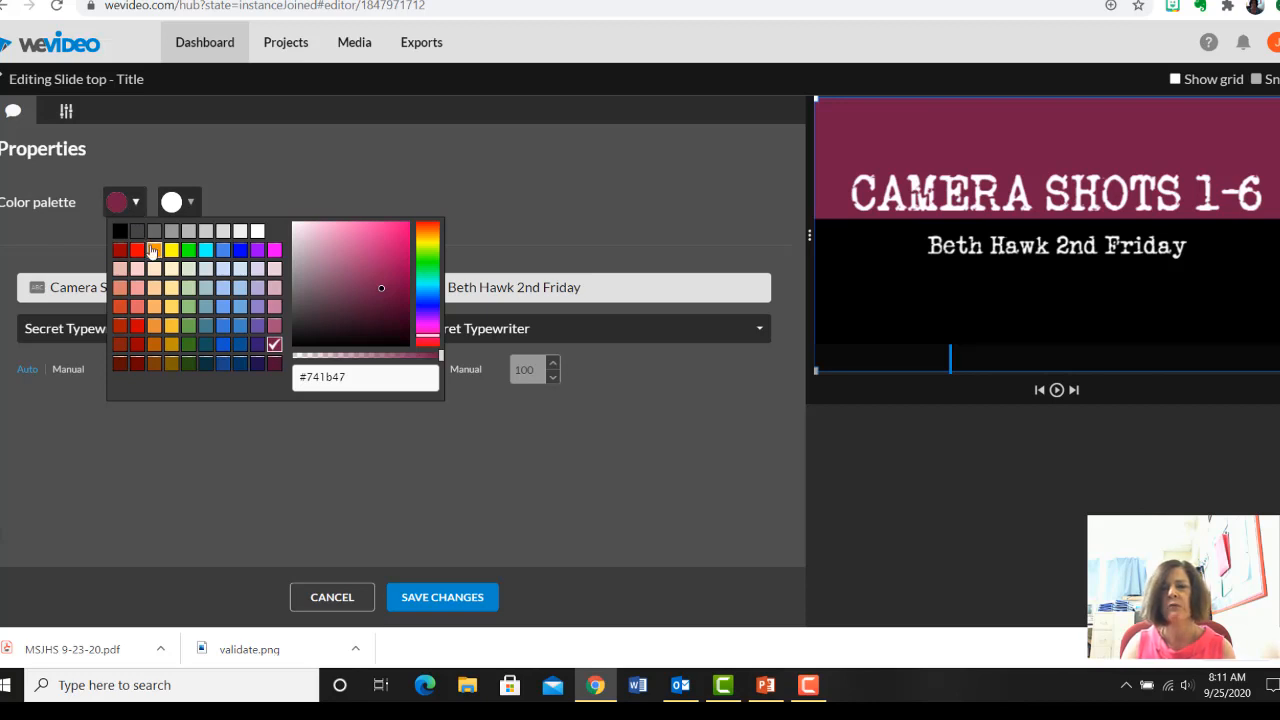
{"action": "left_click", "coordinate": [241, 251]}
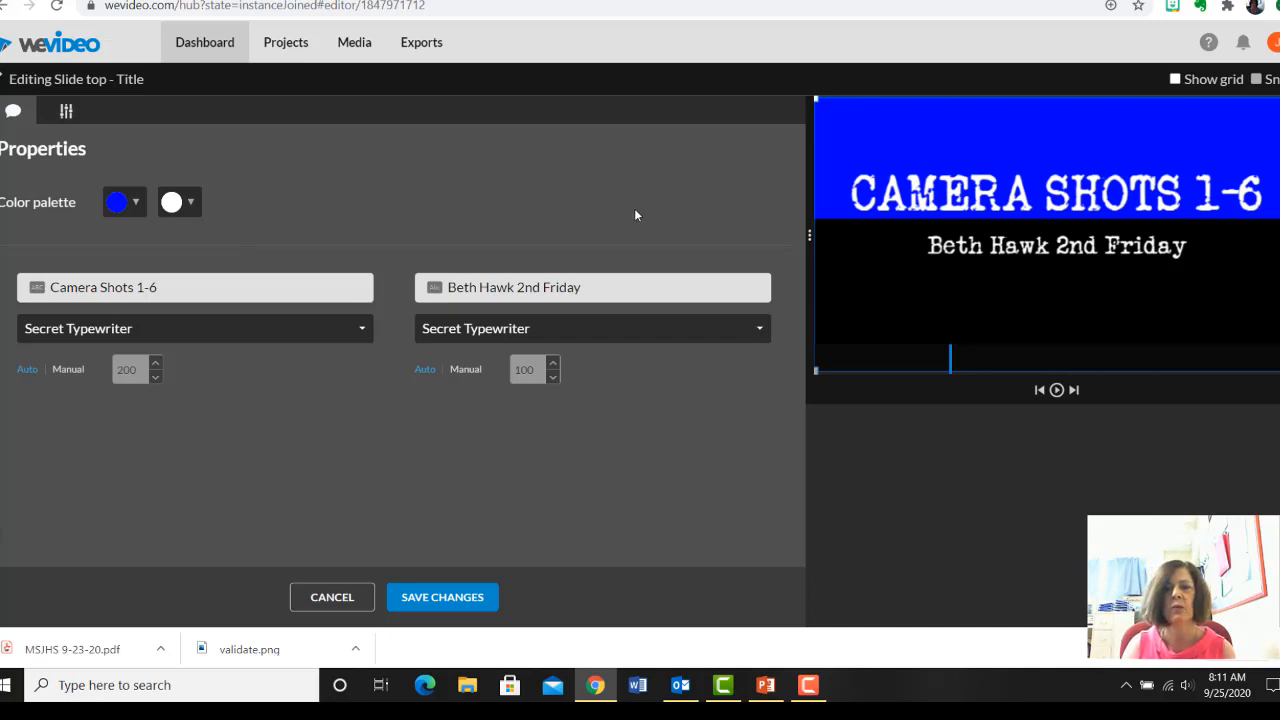
{"action": "left_click", "coordinate": [441, 600]}
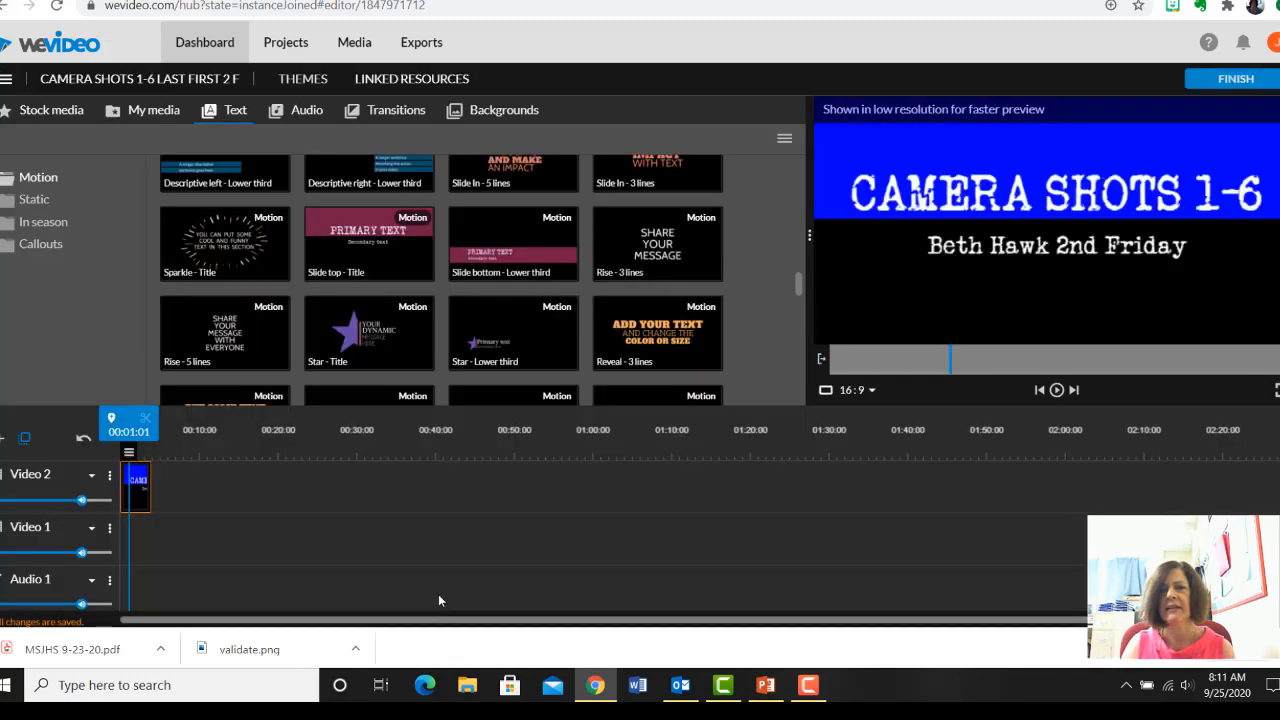